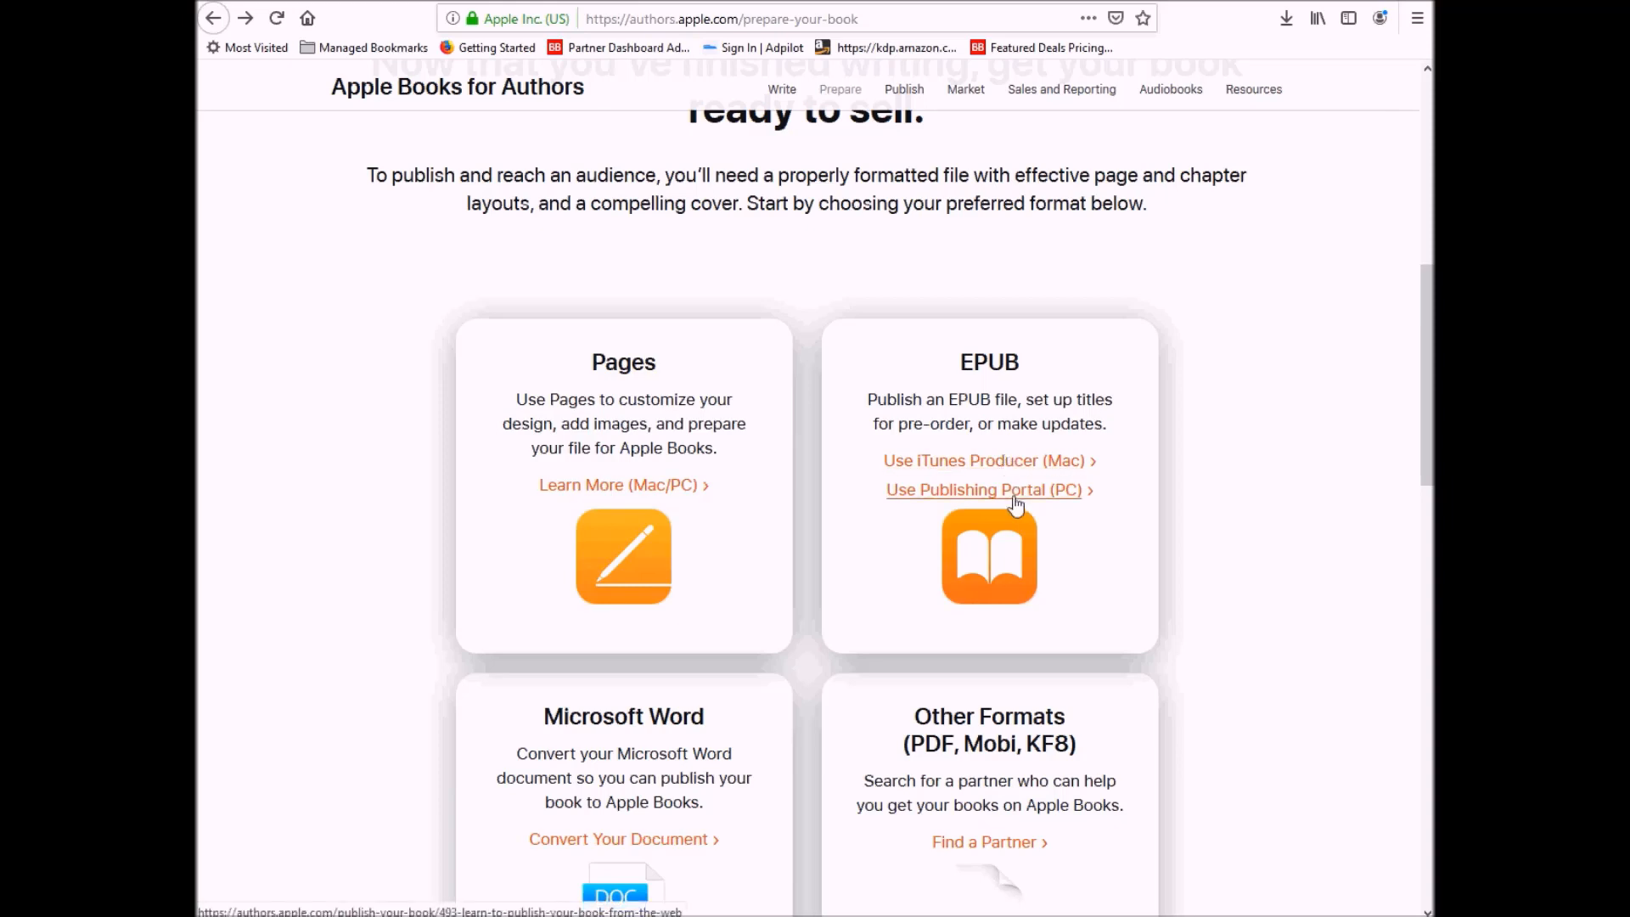
- Go from the EPUB PC publishing guide to the Publish to Apple Books portal page
left_click(1017, 491)
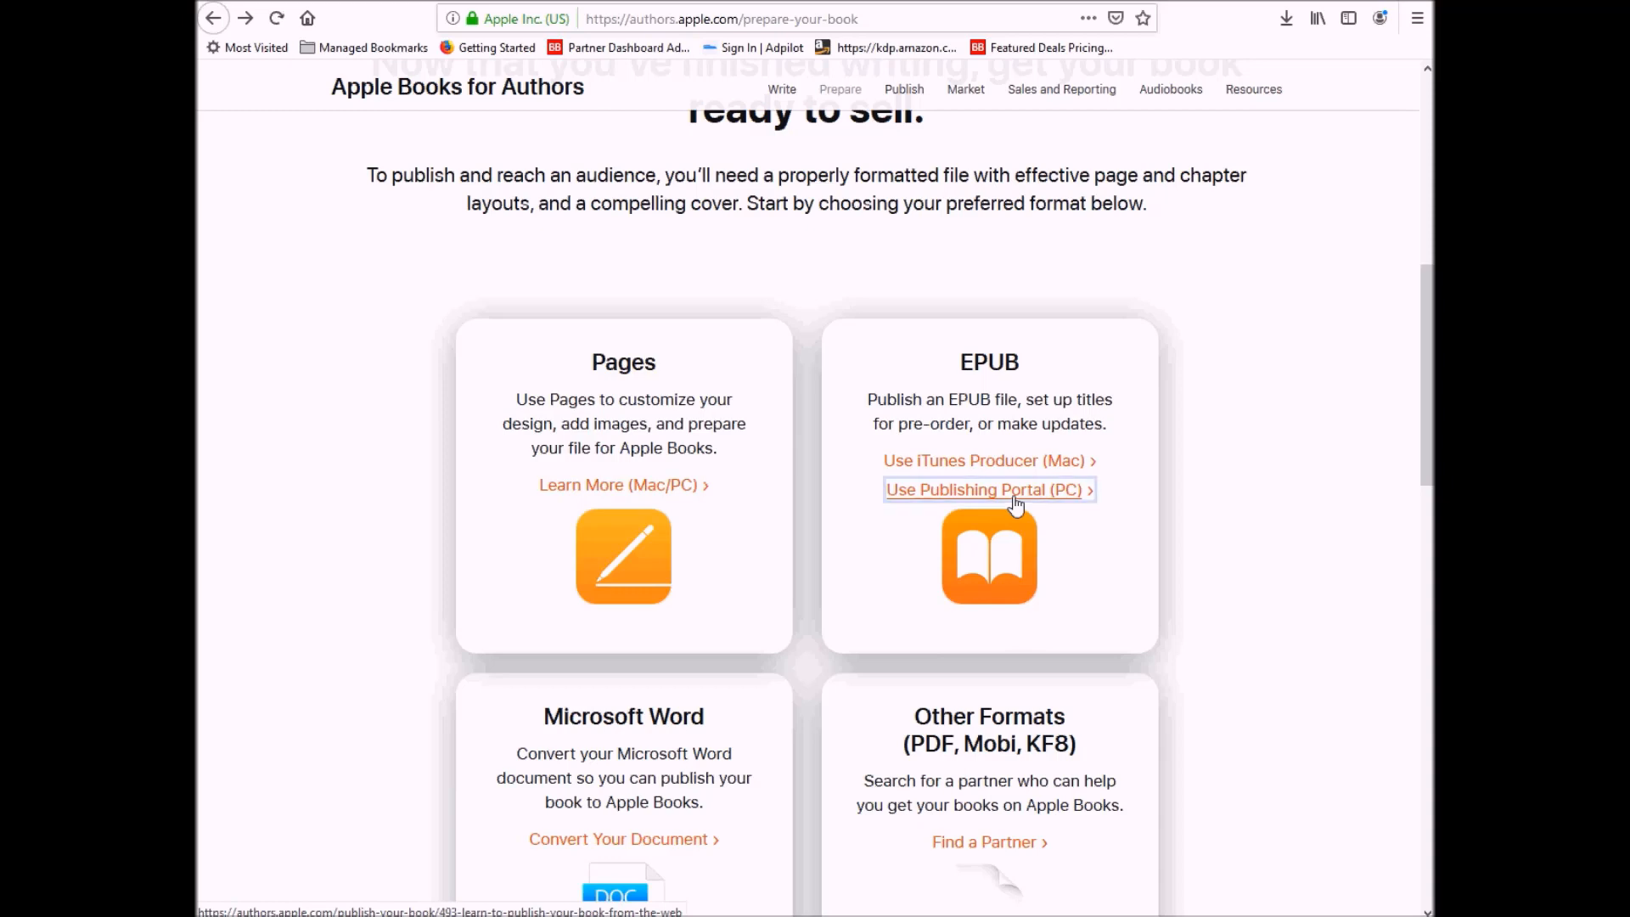
scroll(492, 552, "down", 3)
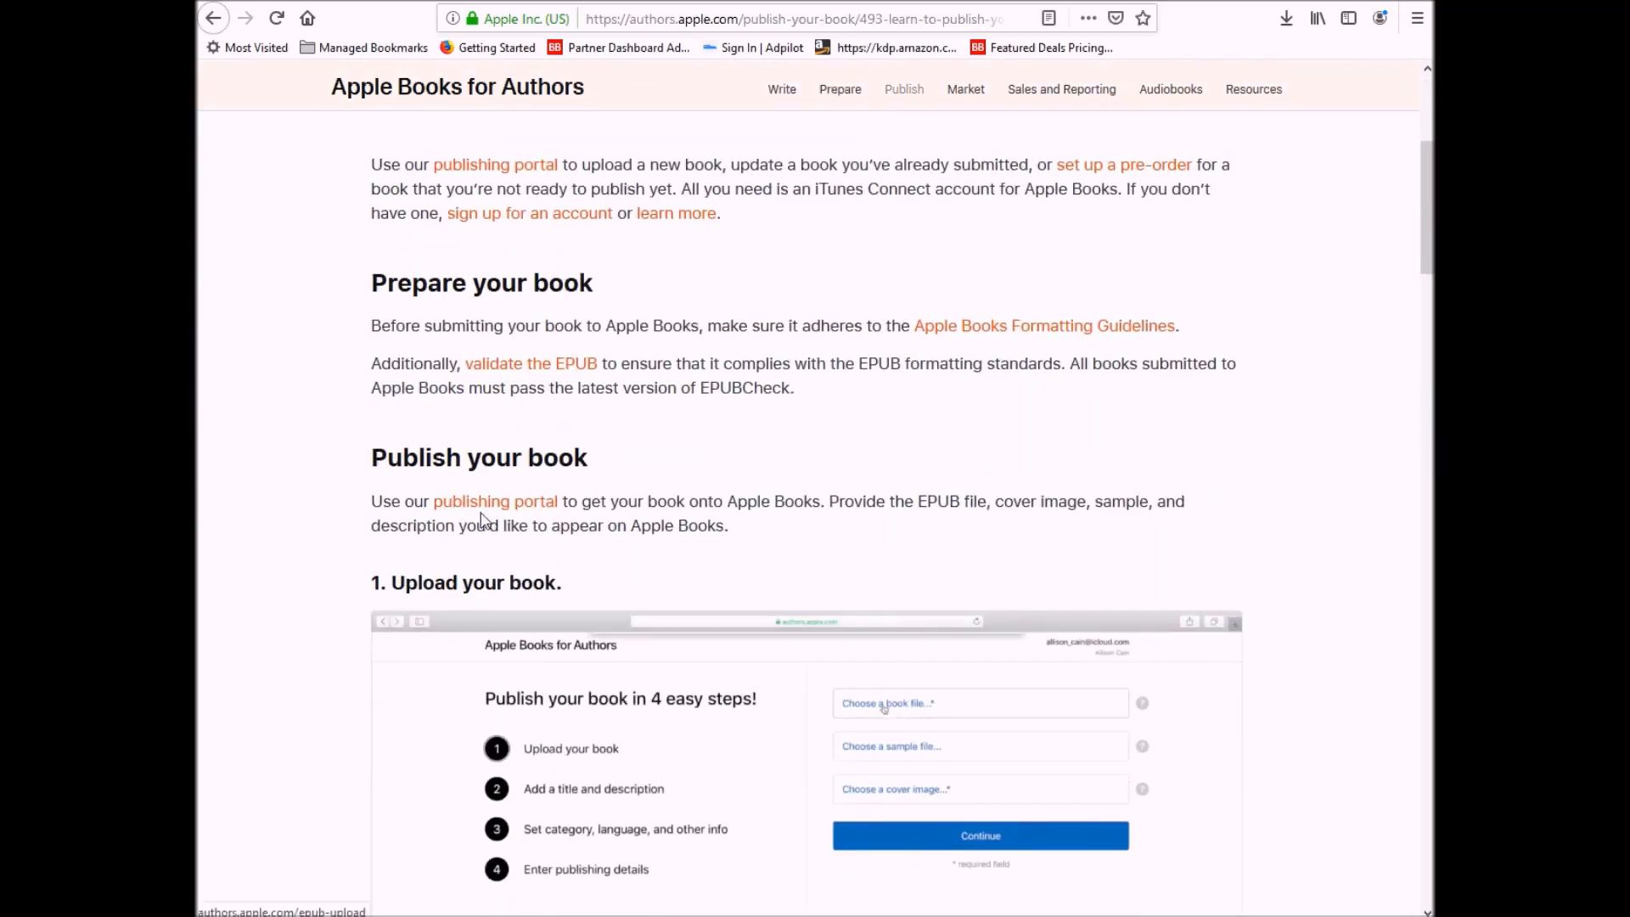
left_click(484, 514)
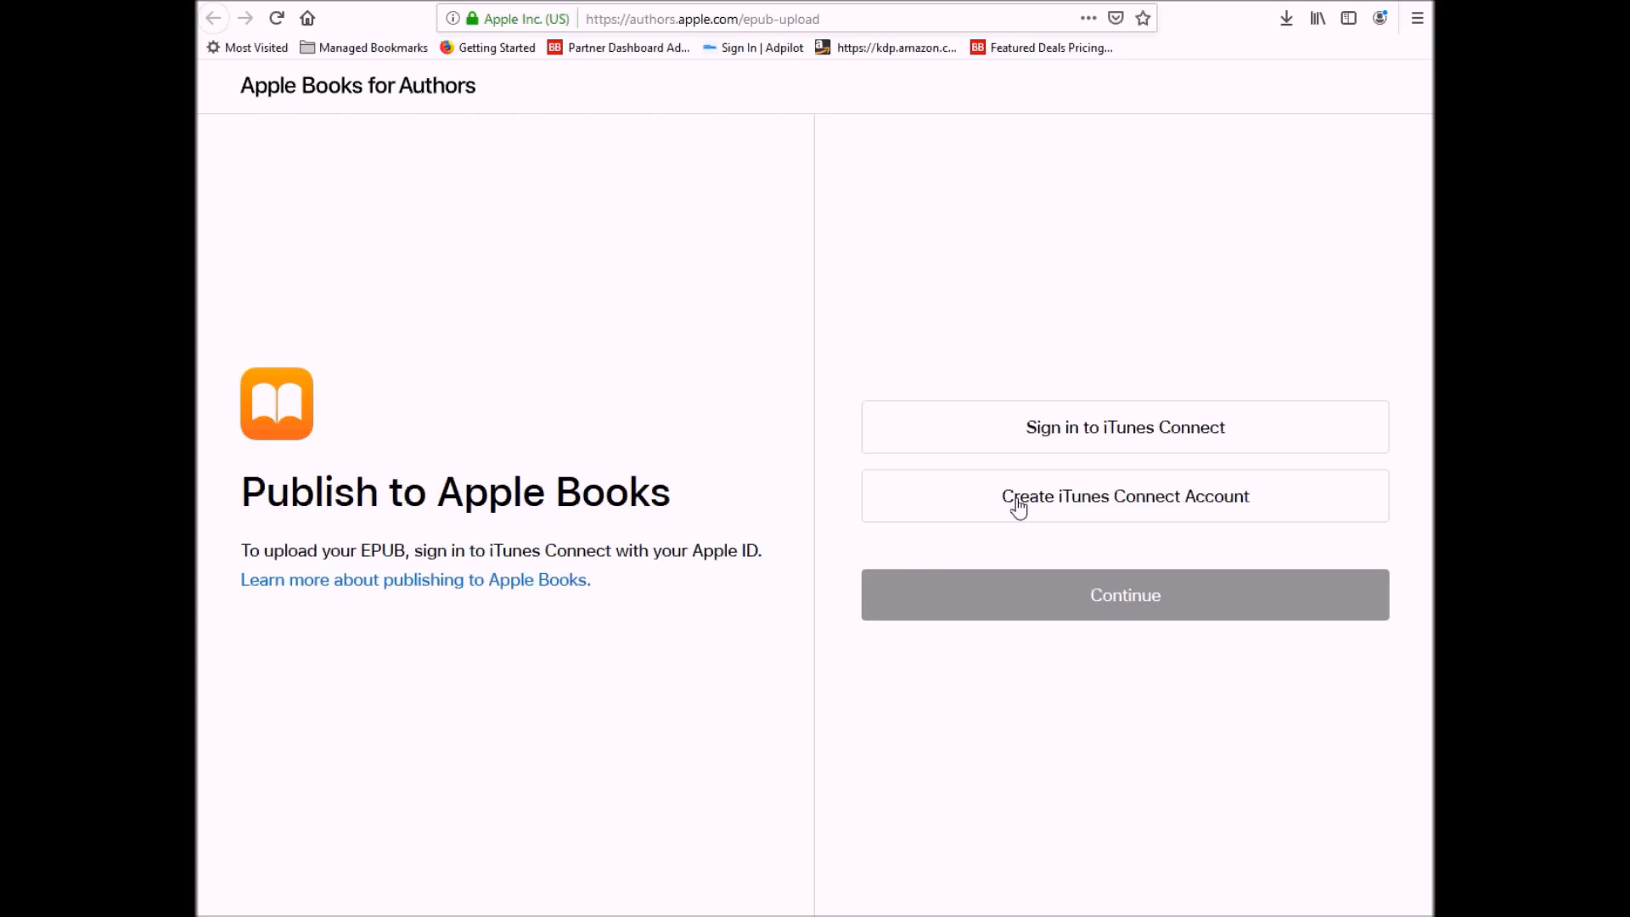
- Sign in with the existing iTunes Connect account and start a new book submission
left_click(1053, 442)
left_click(1056, 608)
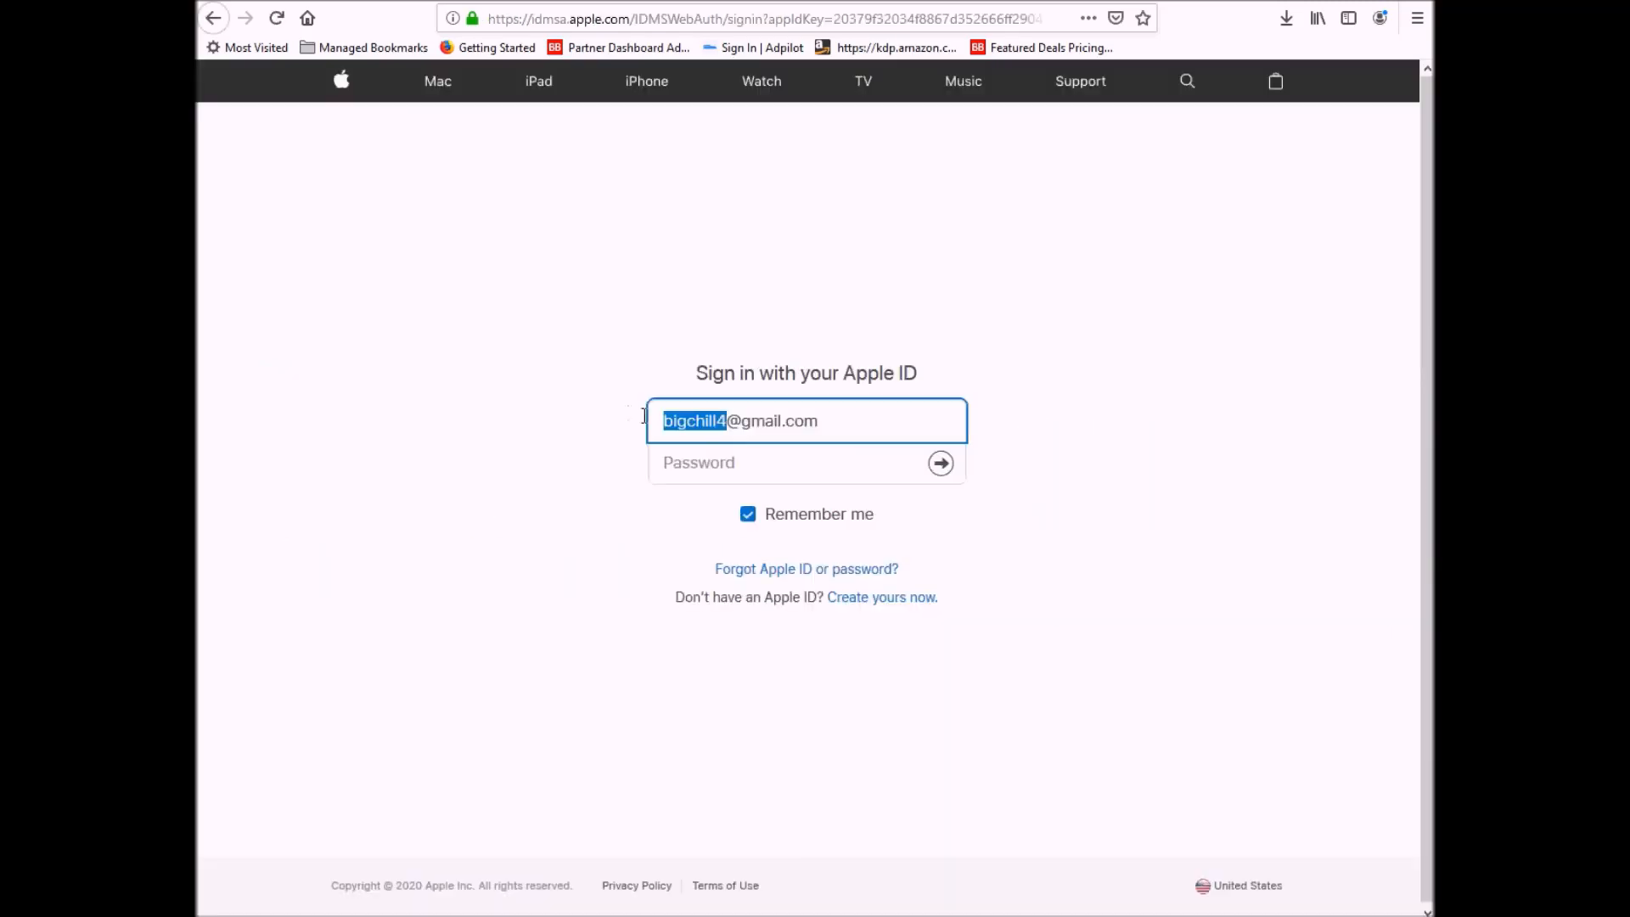
type("kw")
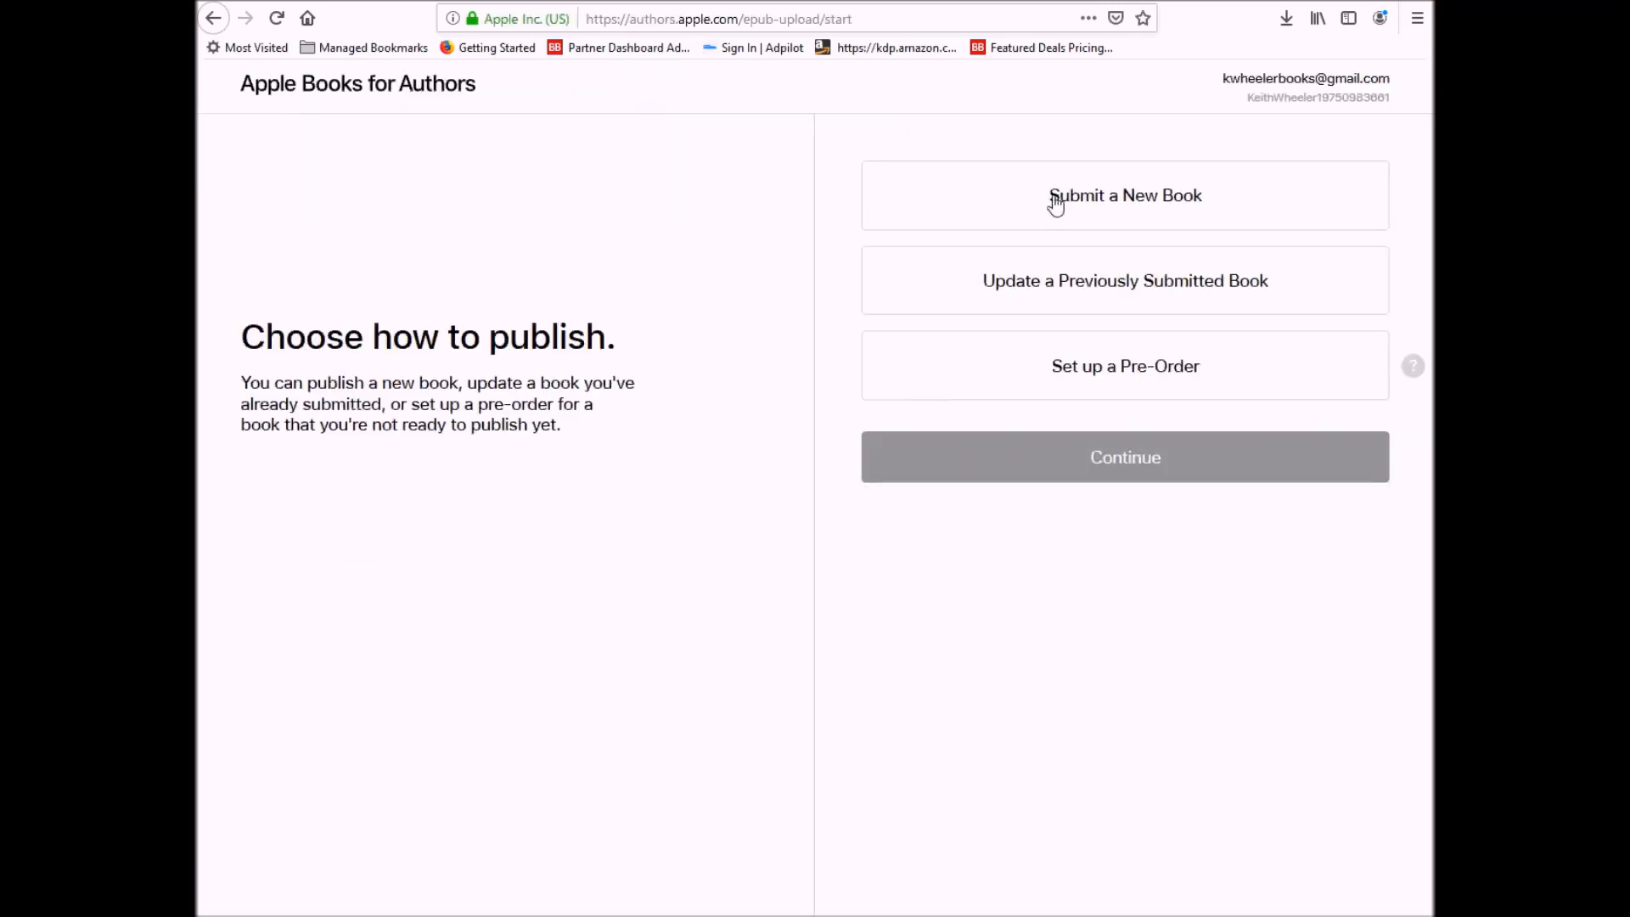
left_click(1056, 201)
left_click(1086, 471)
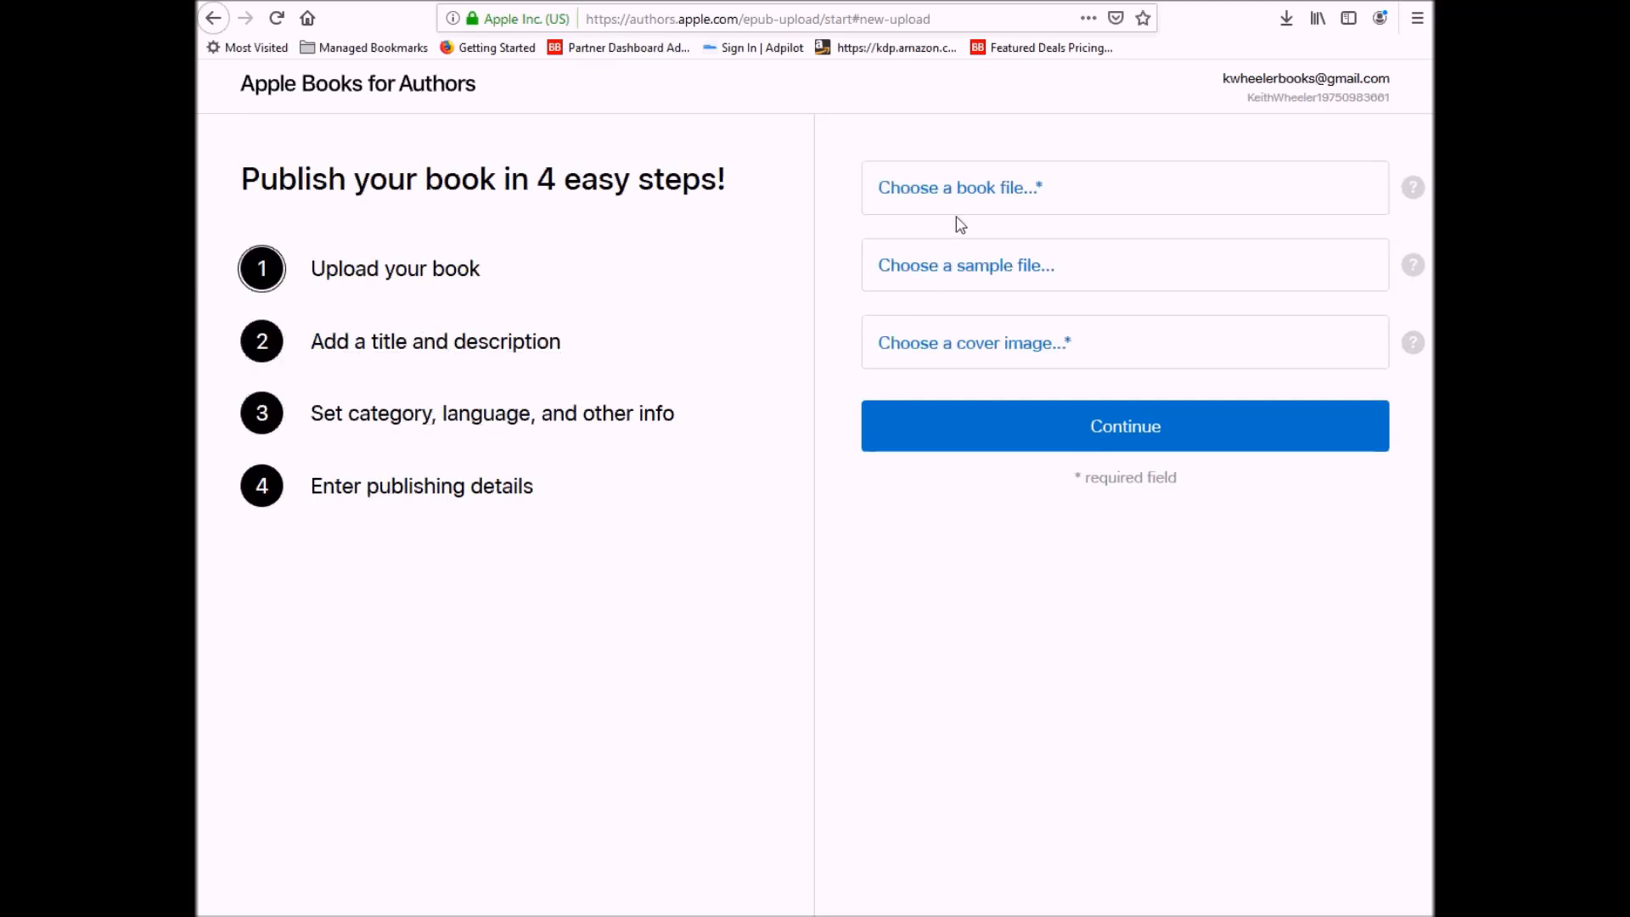
- Attach MyBuddy_Animals_New.epub and the Animal_eBookCover_Apple.jpg cover image, then continue
left_click(970, 207)
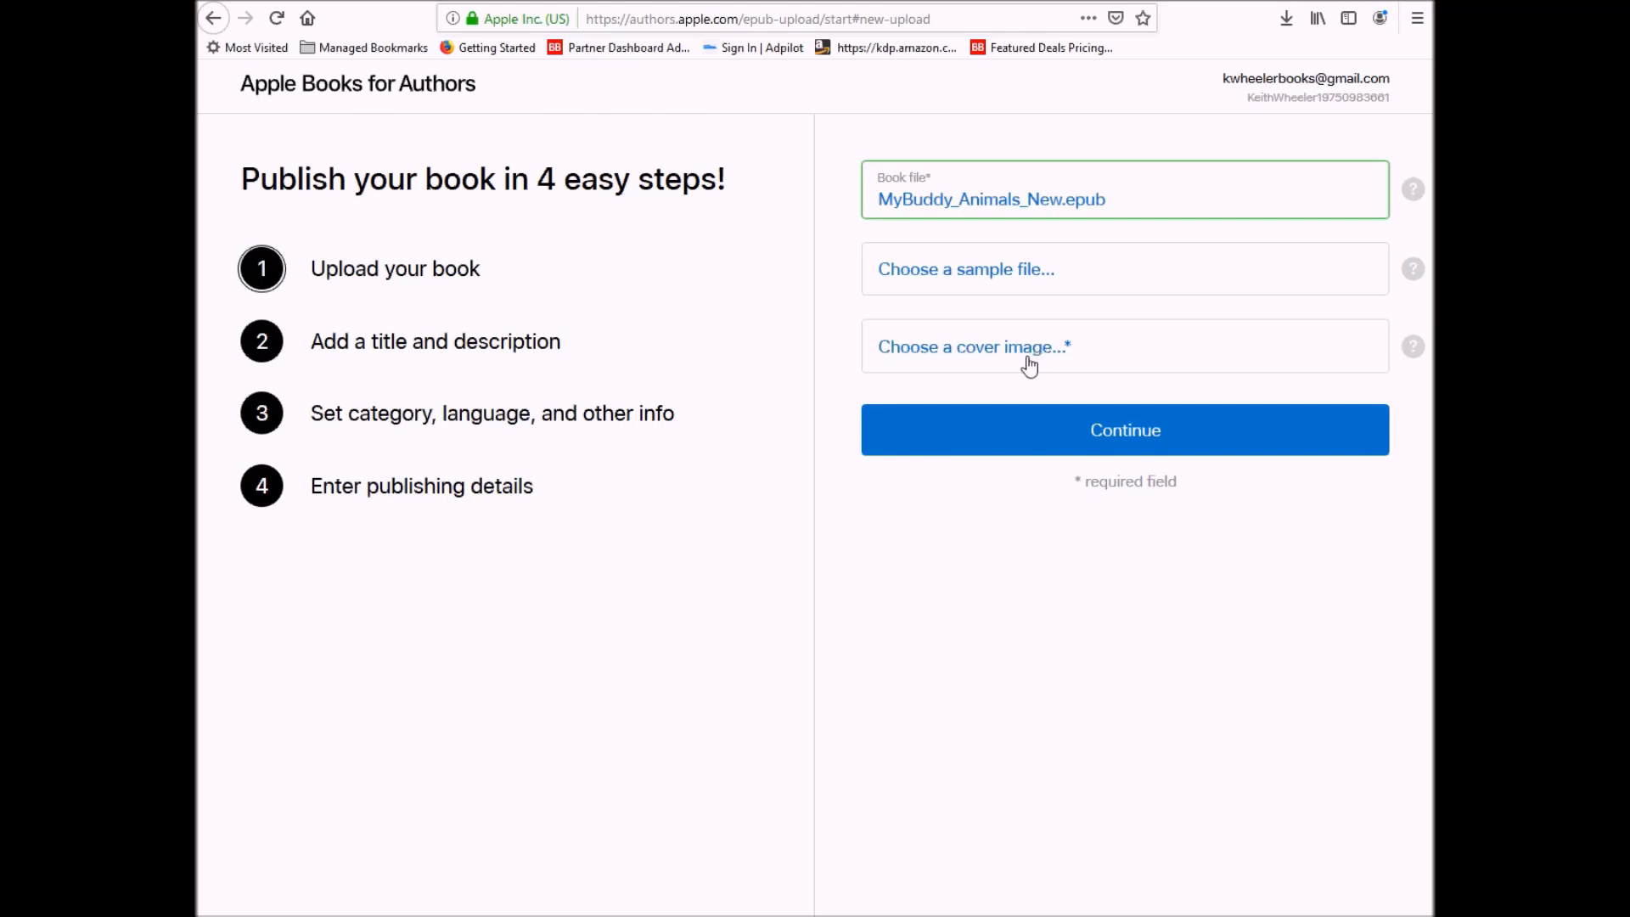
left_click(1414, 349)
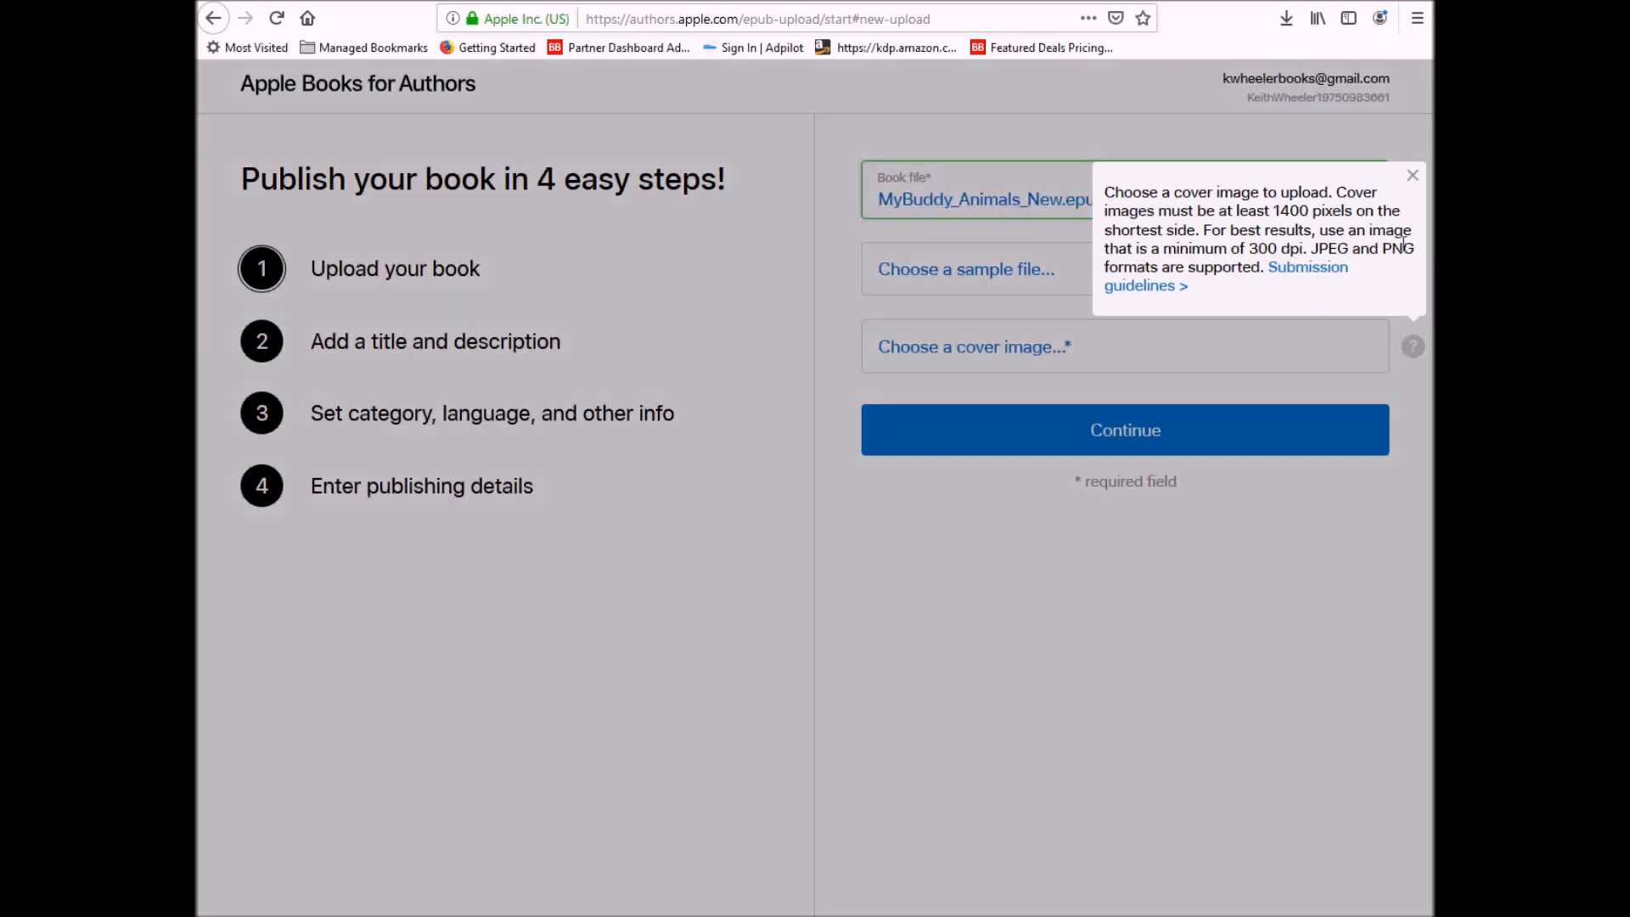
left_click(1260, 373)
left_click(1040, 355)
left_click(939, 137)
double_click(937, 136)
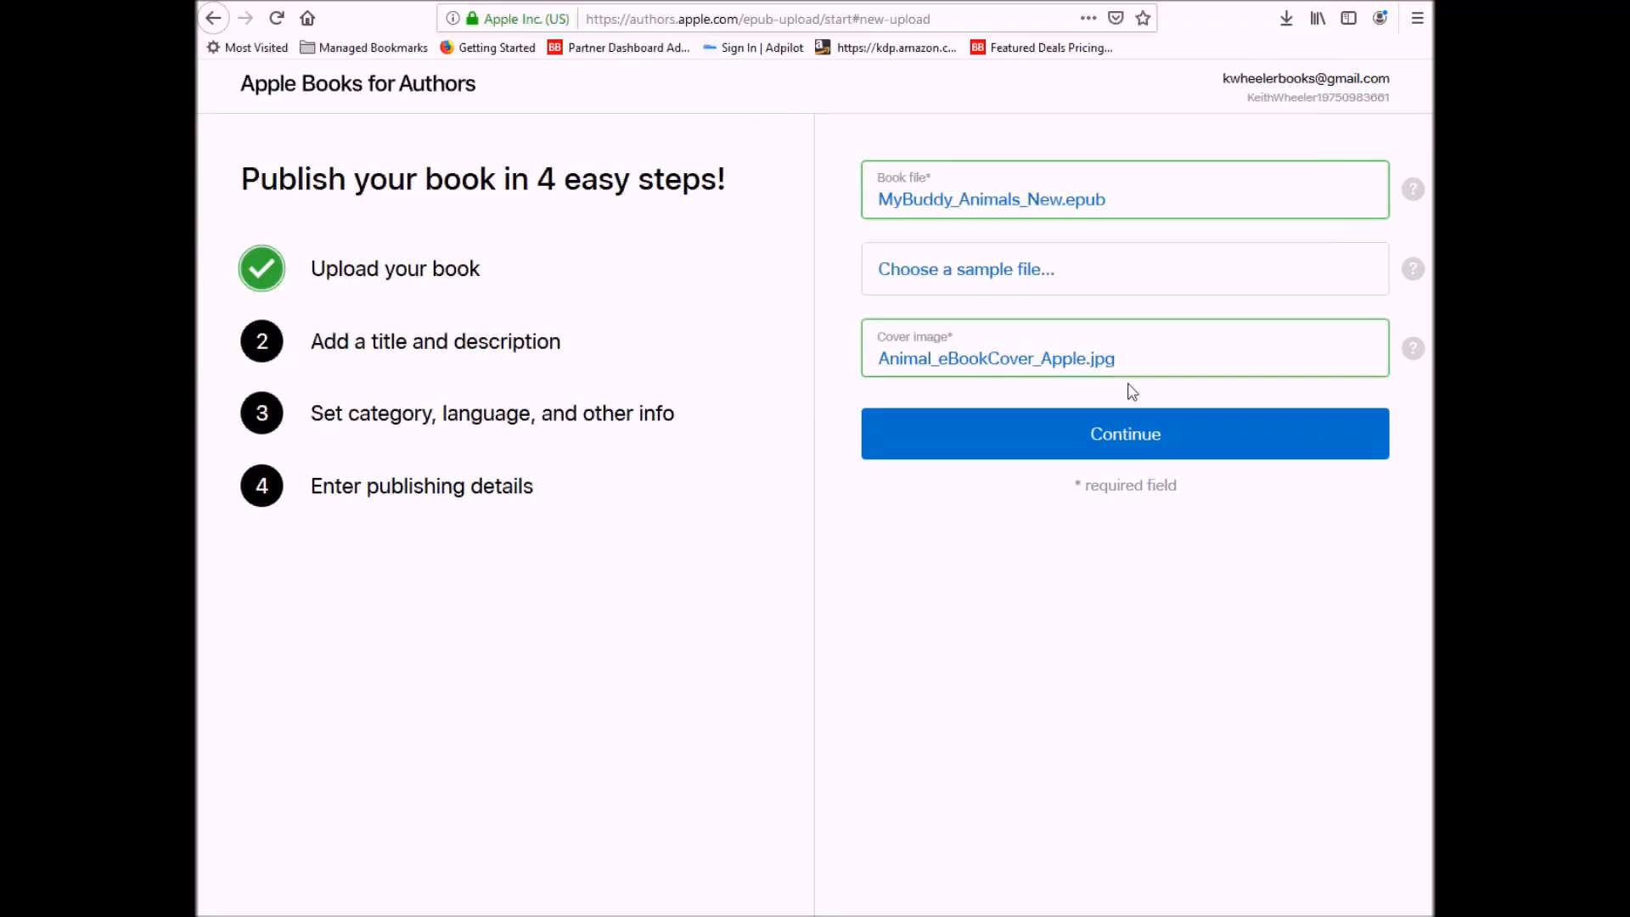
left_click(1127, 435)
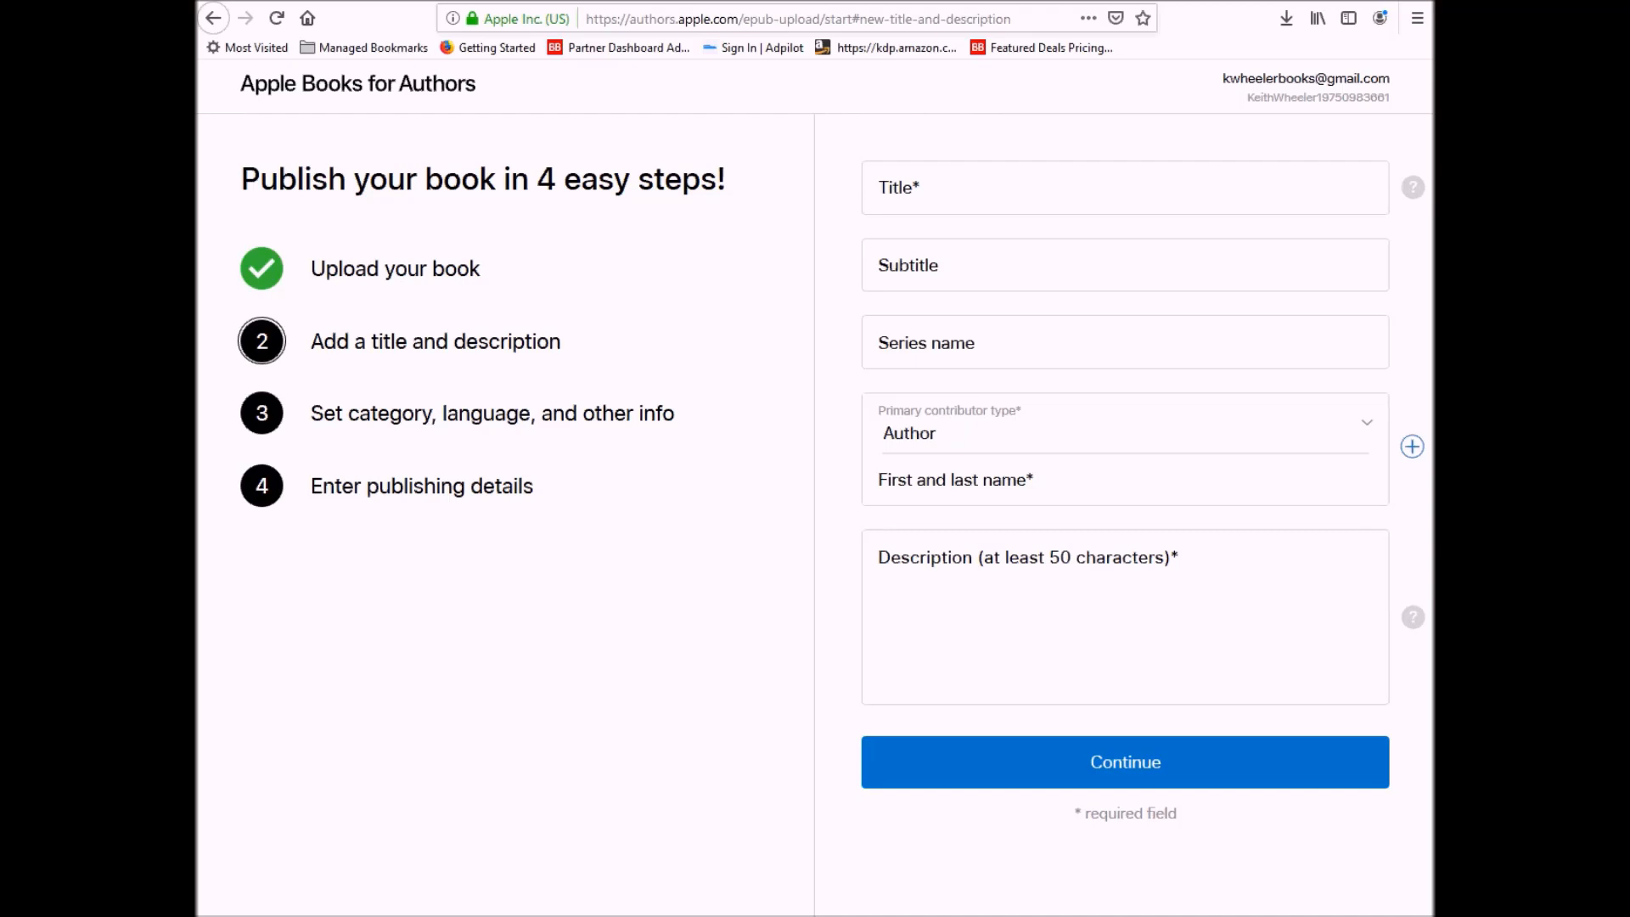
- Enter title 'My Buddy Knows Baby Animals', series 'My Buddy Knows' and series number 4
left_click(1118, 185)
type("My Buddy Knows Baby Animals")
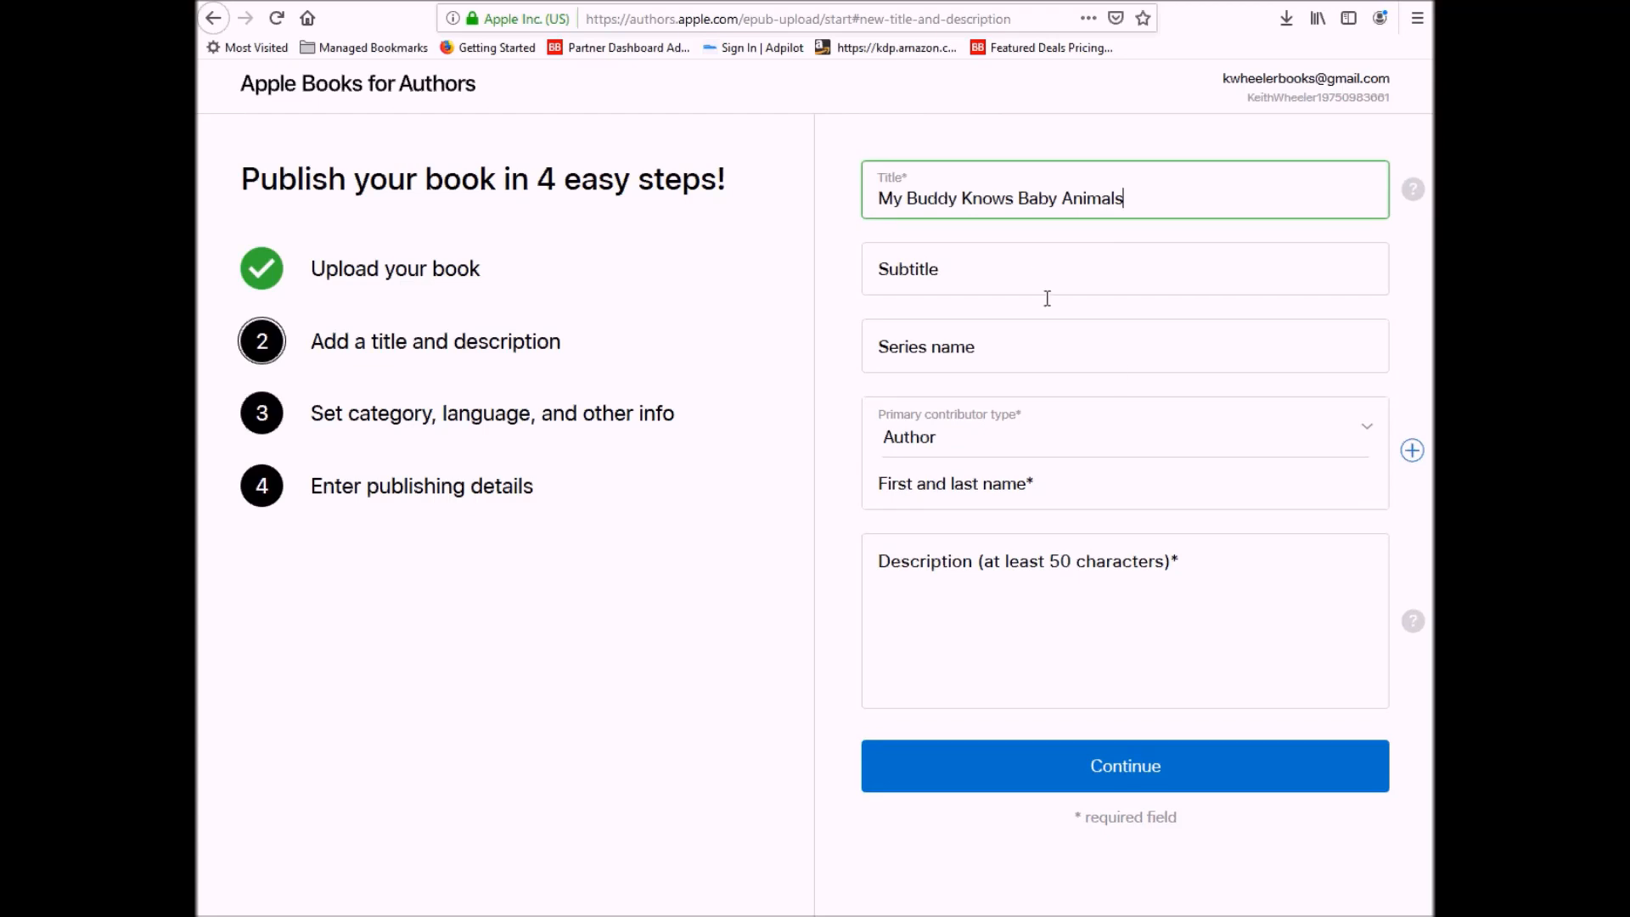
left_click(1119, 351)
type("My Buddy Knows")
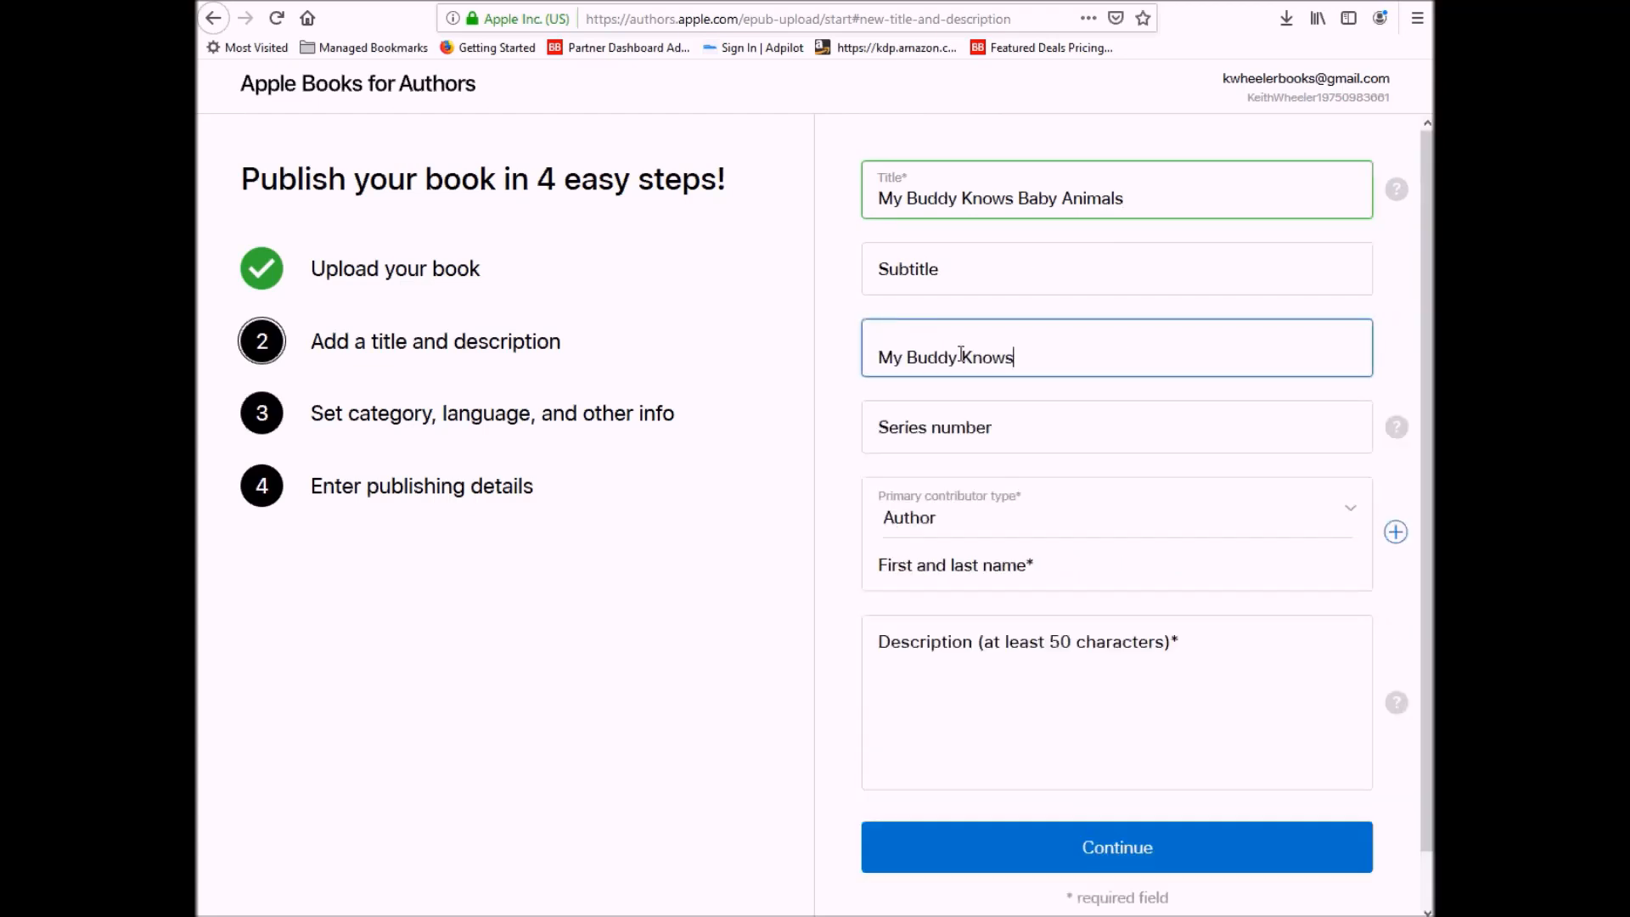
left_click(982, 421)
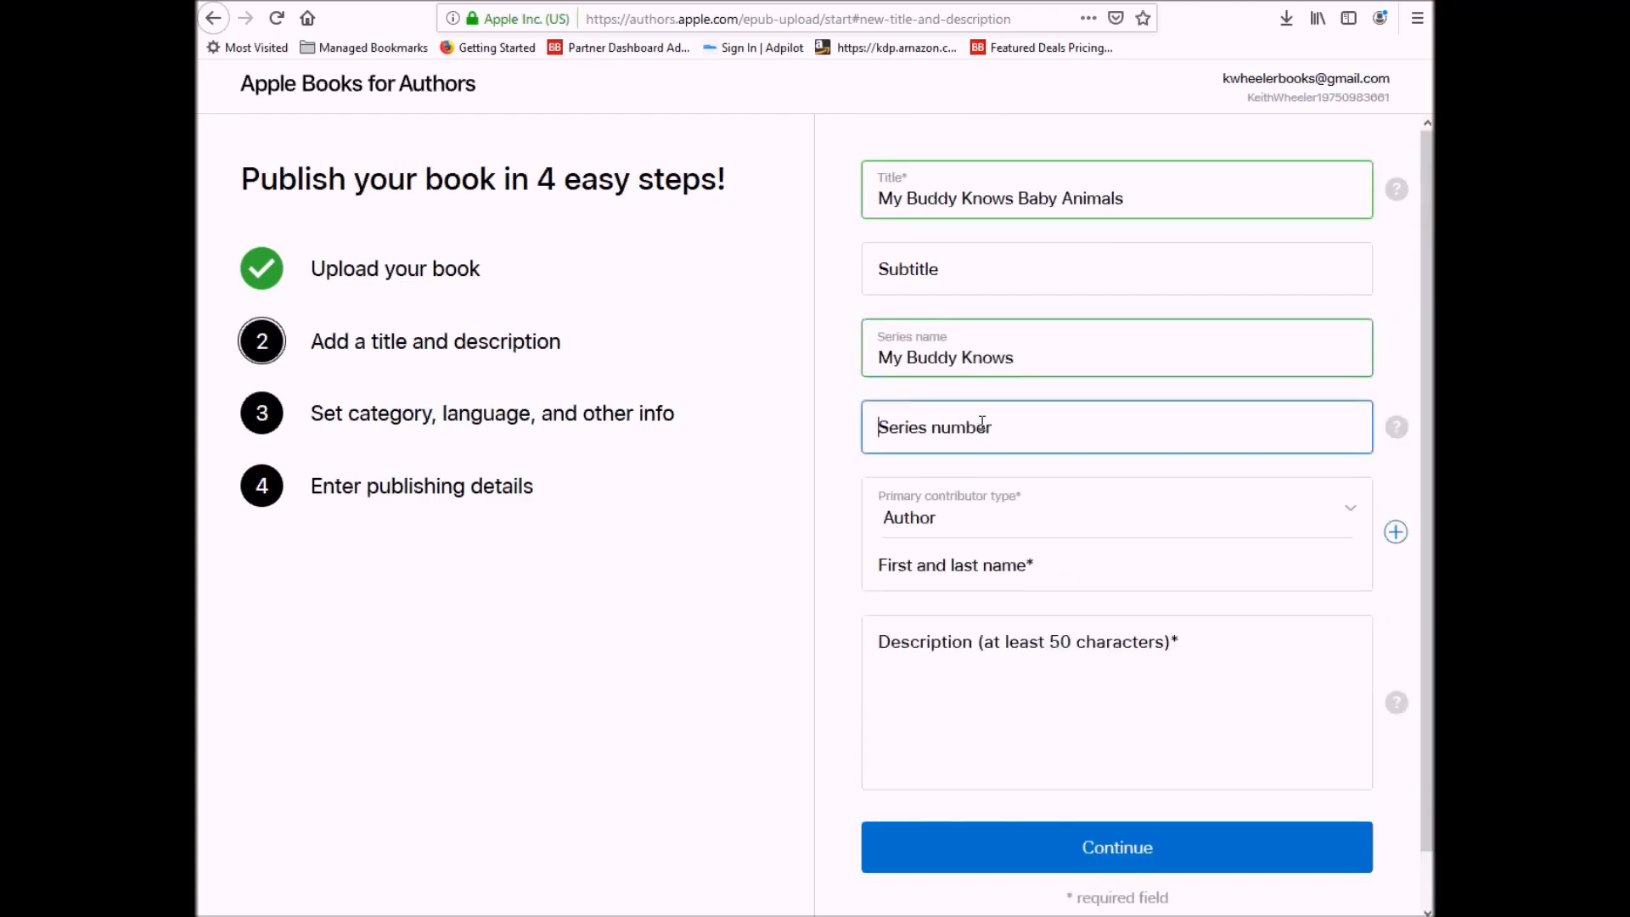
type("4")
key("Tab")
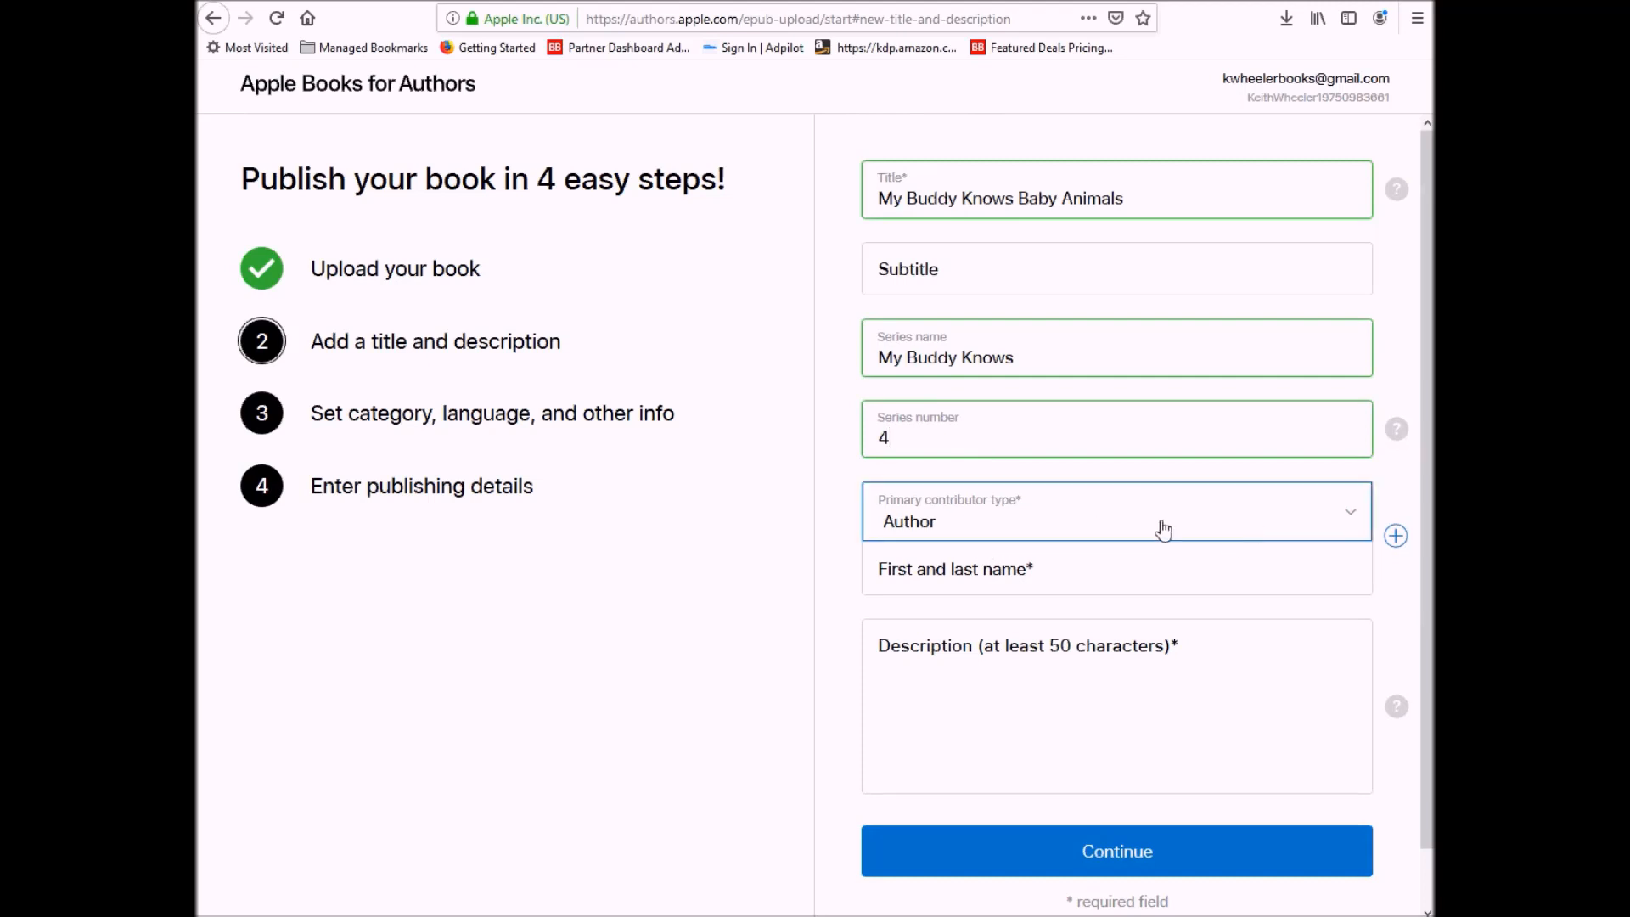
- Fill in the author's full name and paste the book description, then continue
left_click(1080, 586)
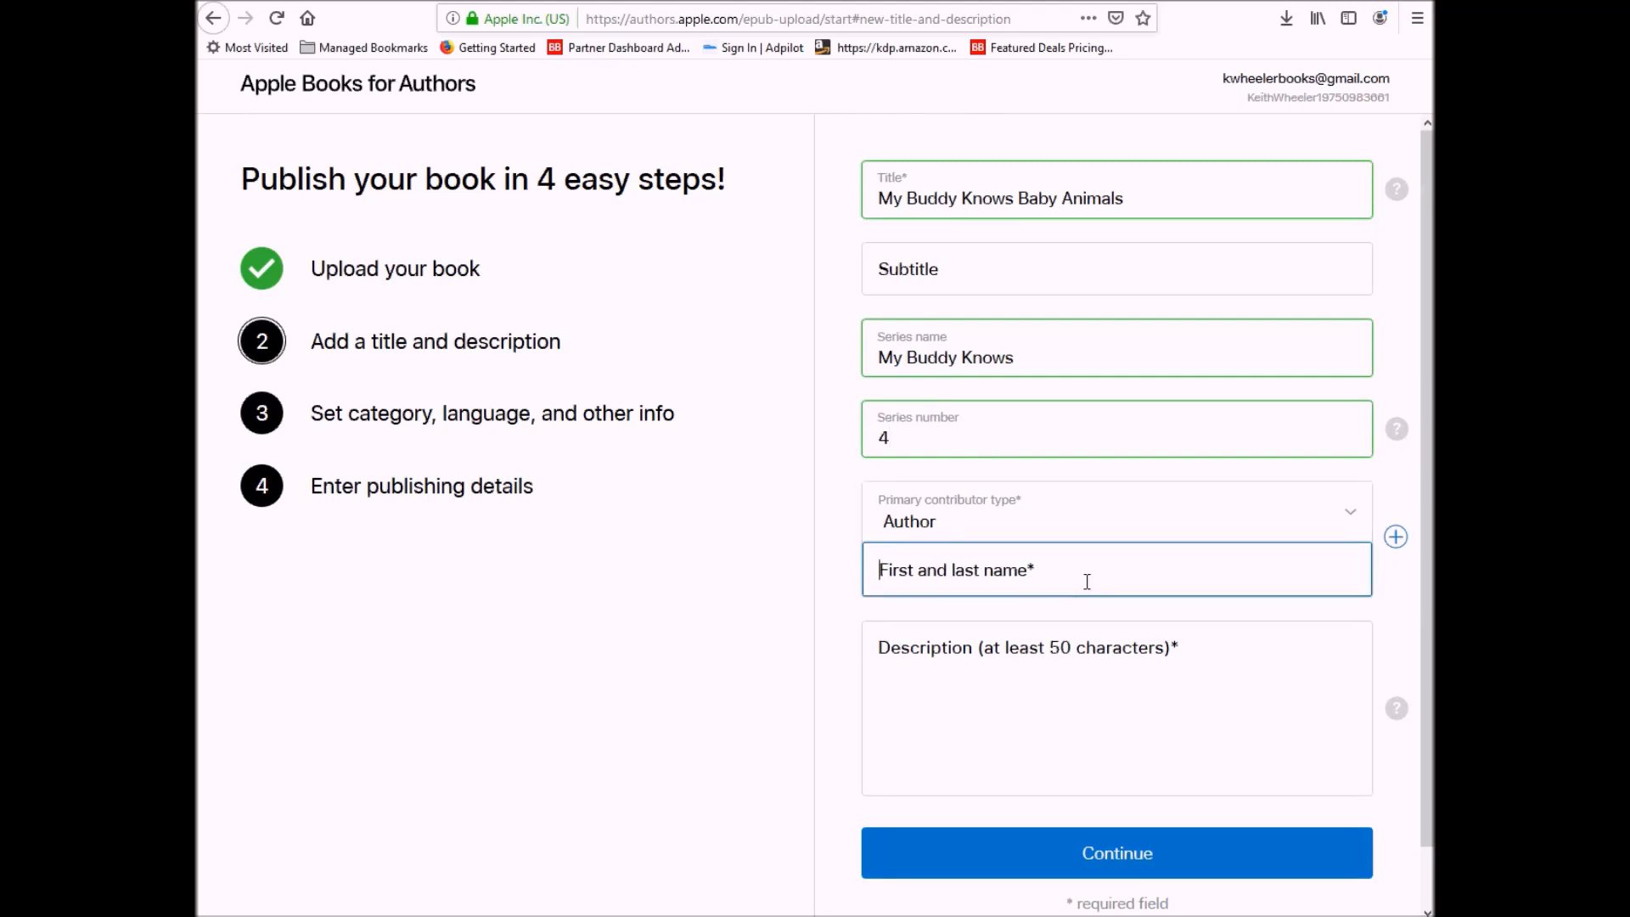
type("Keith Wheeler")
key("Tab")
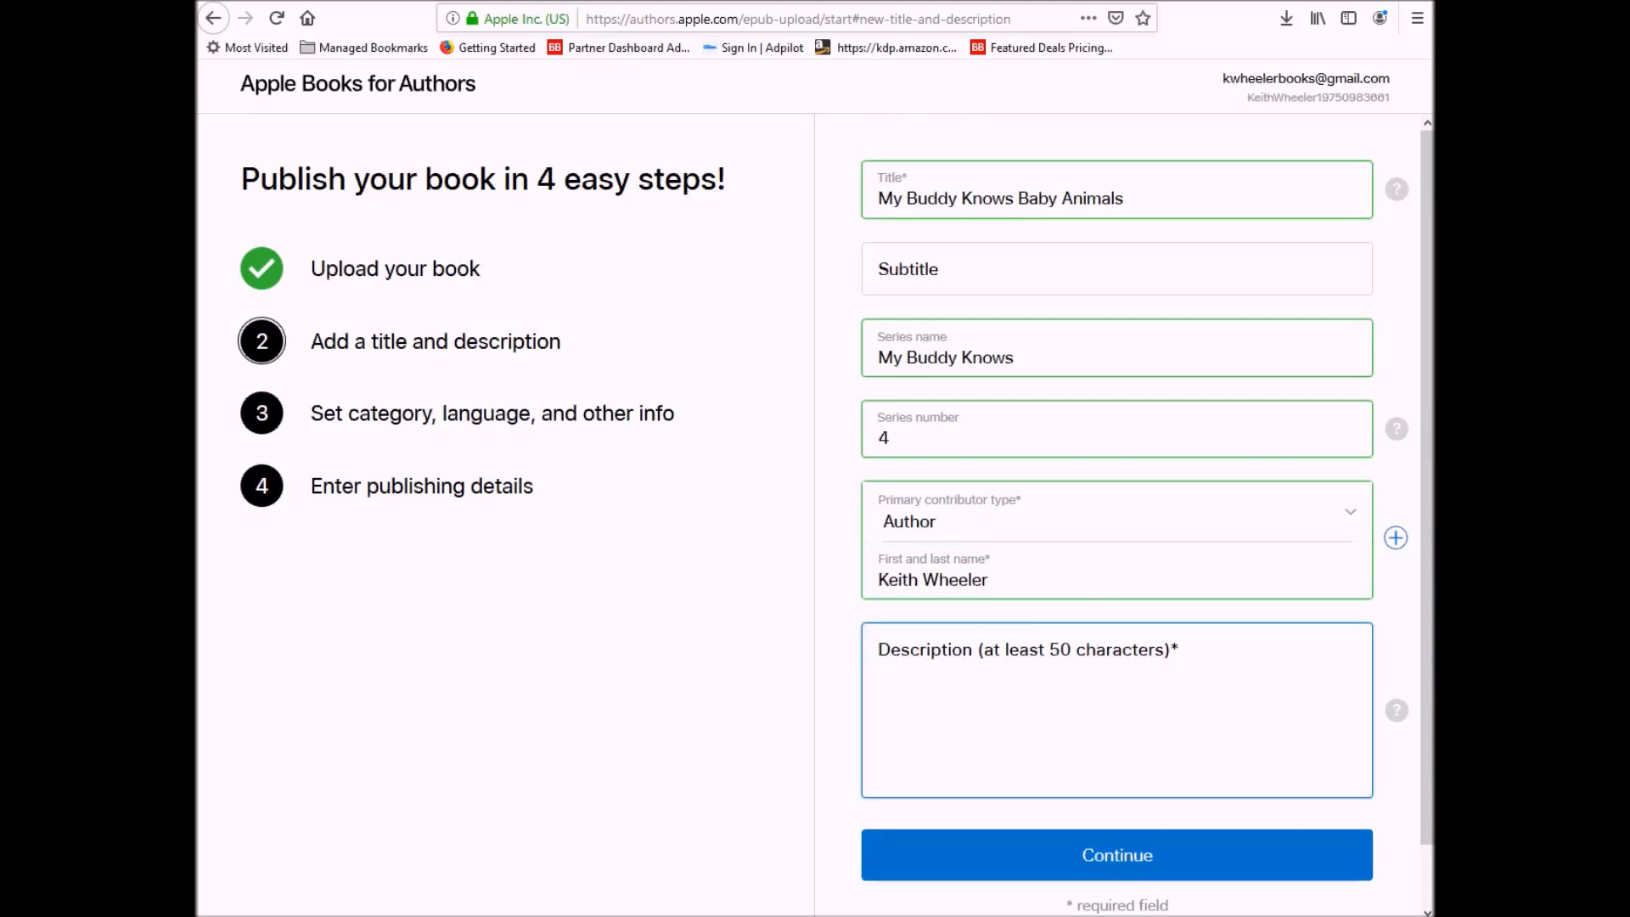
key("ctrl+v")
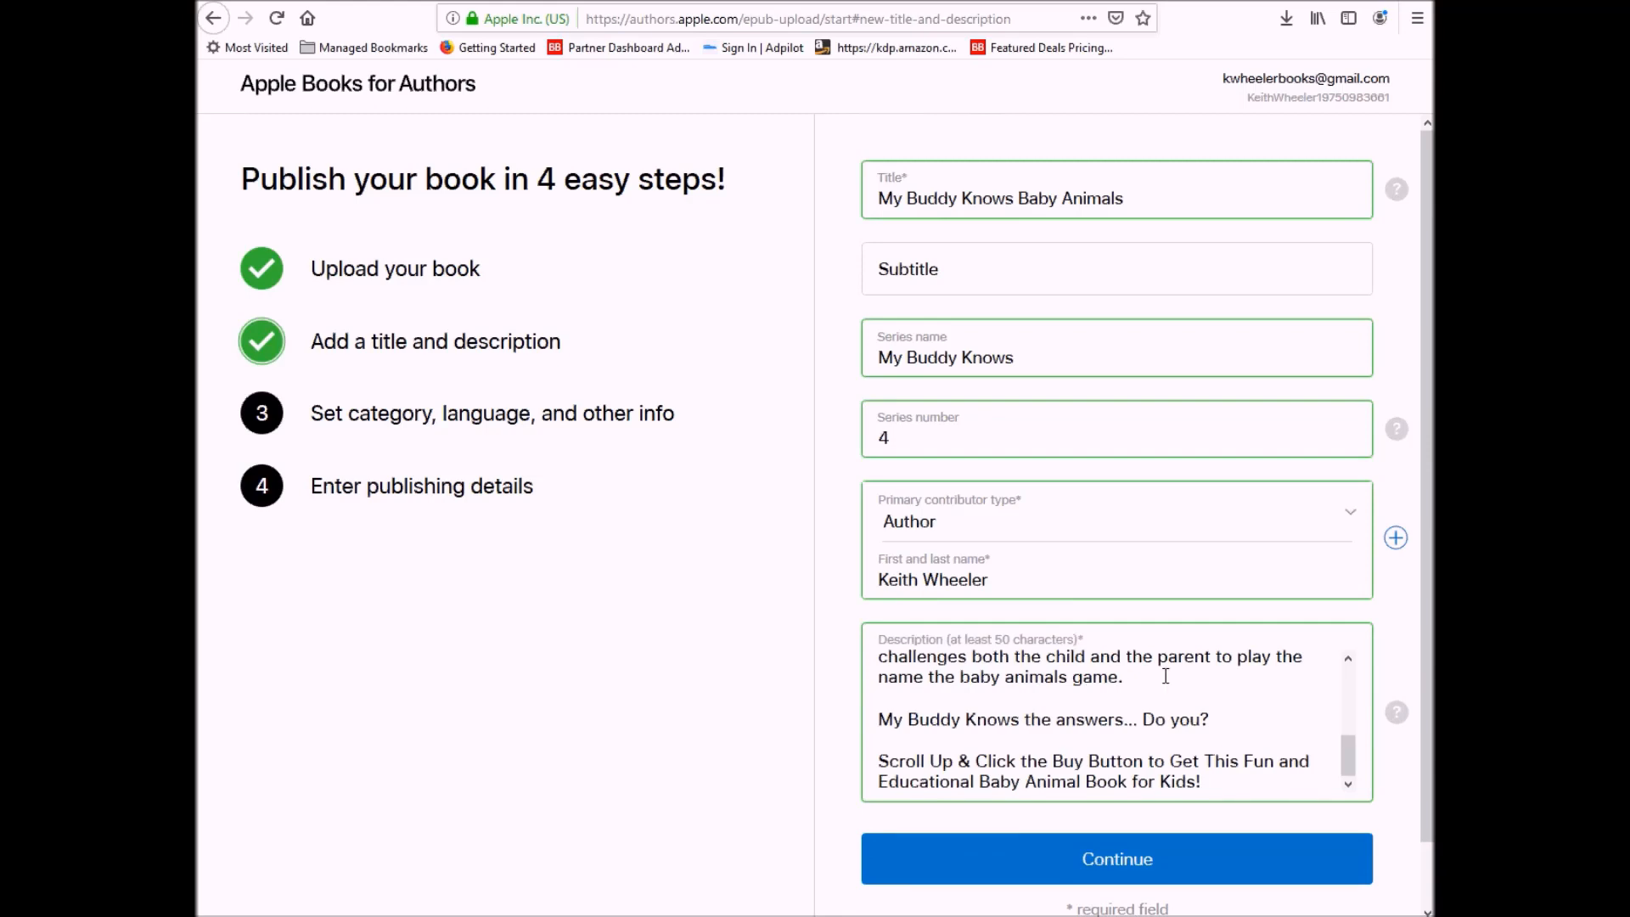
left_click(1115, 862)
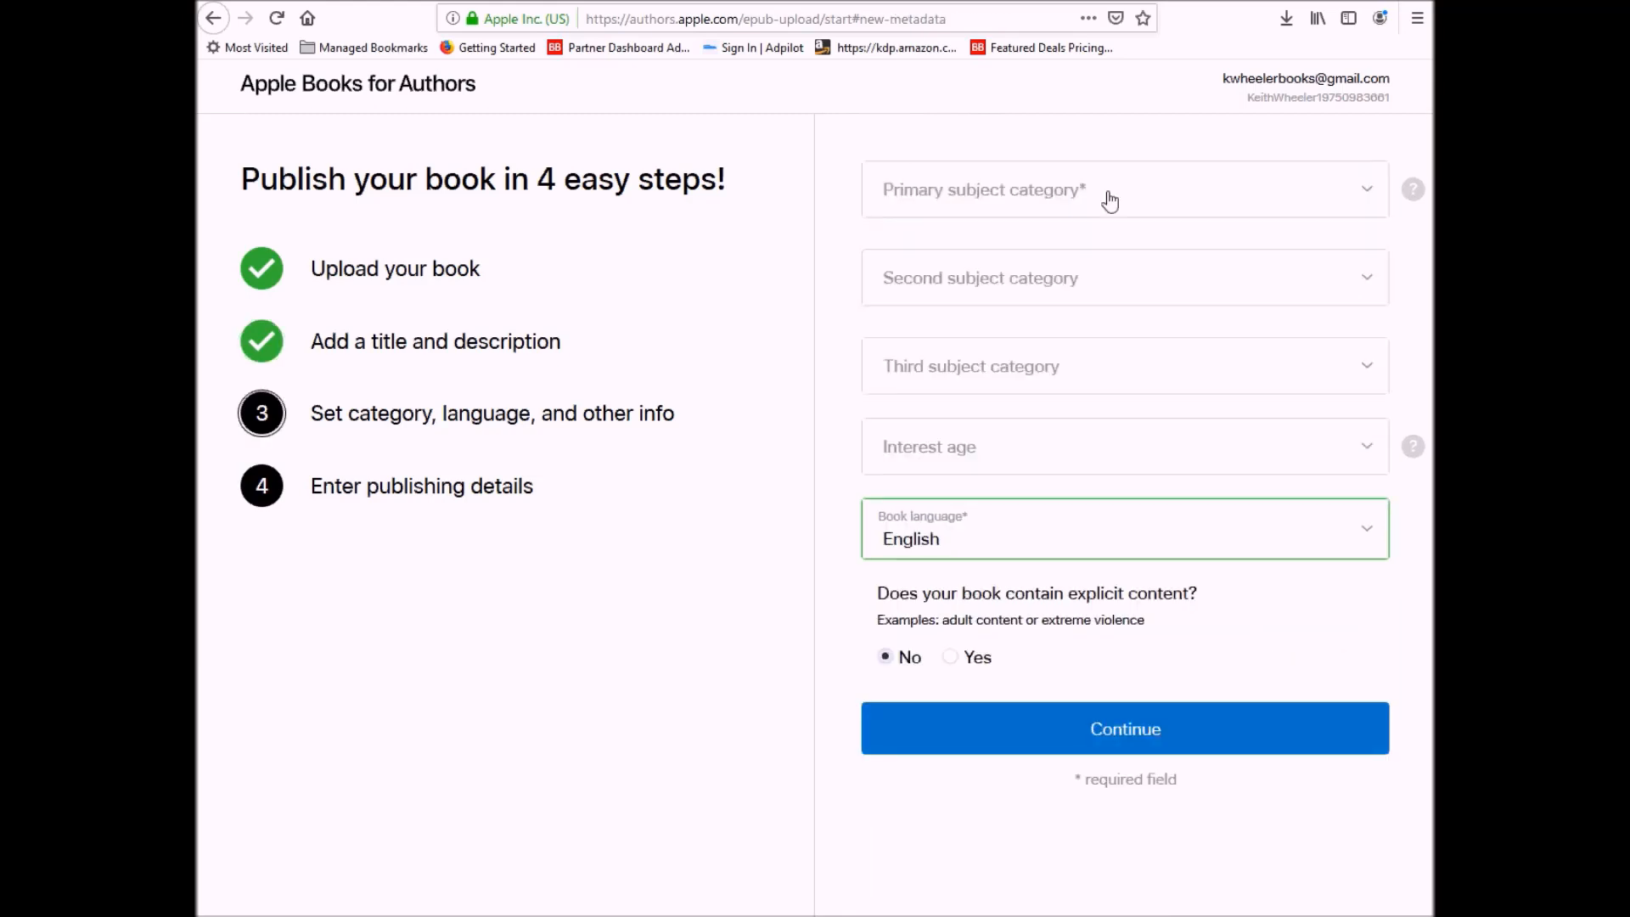
- Choose Juvenile Nonfiction animals and Education early childhood categories with interest age 3 to 5
left_click(1110, 201)
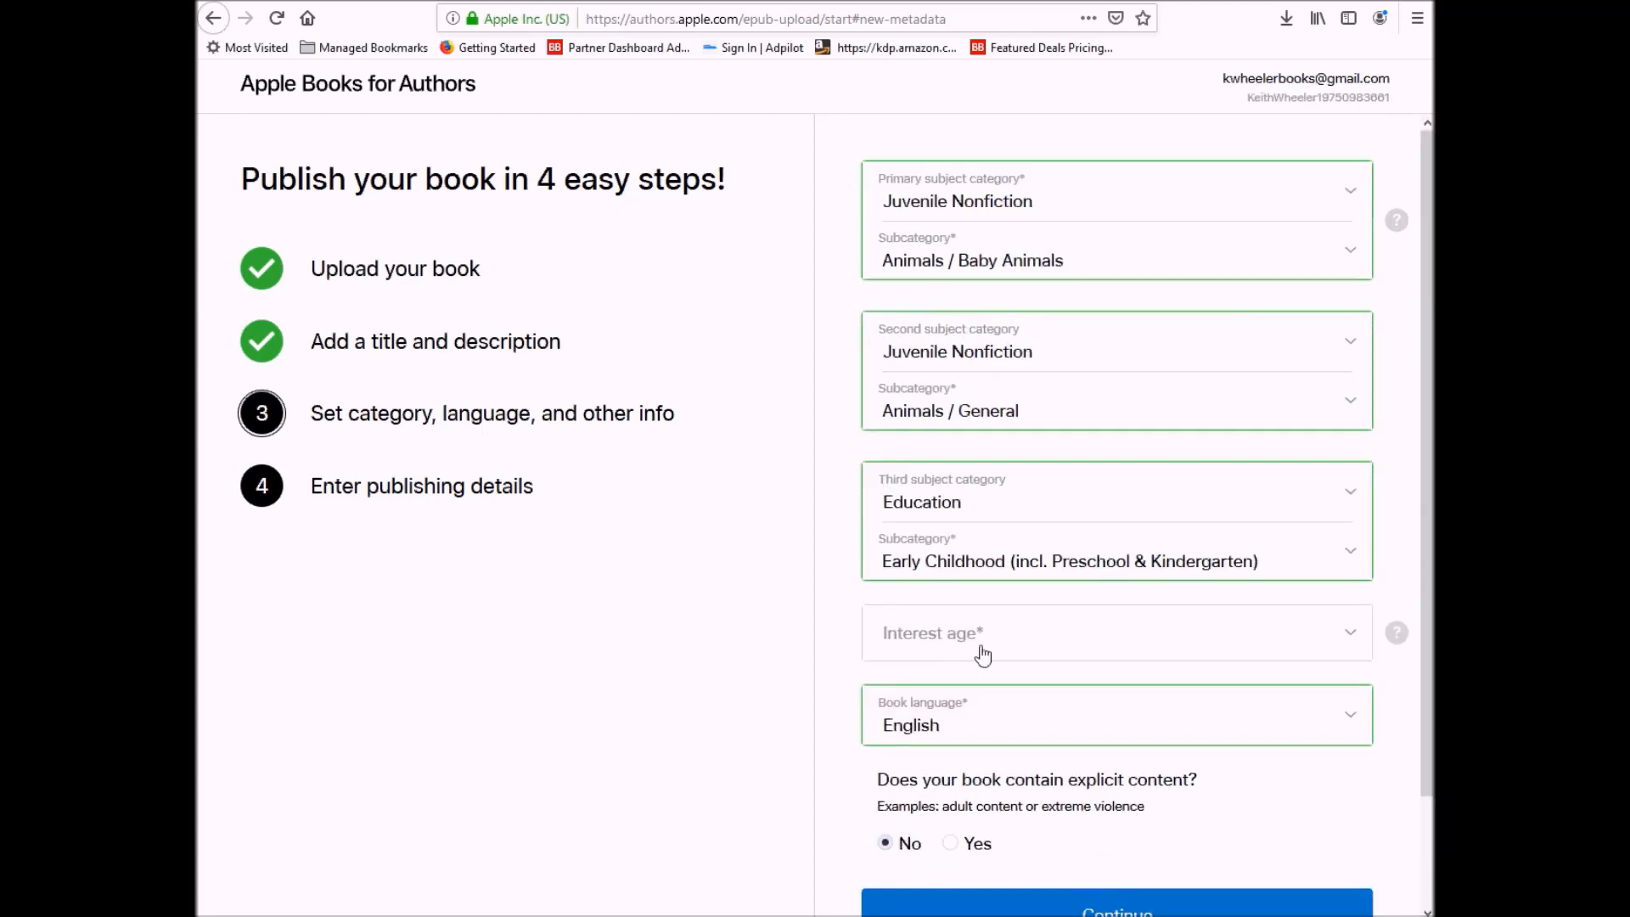
left_click(983, 653)
left_click(973, 741)
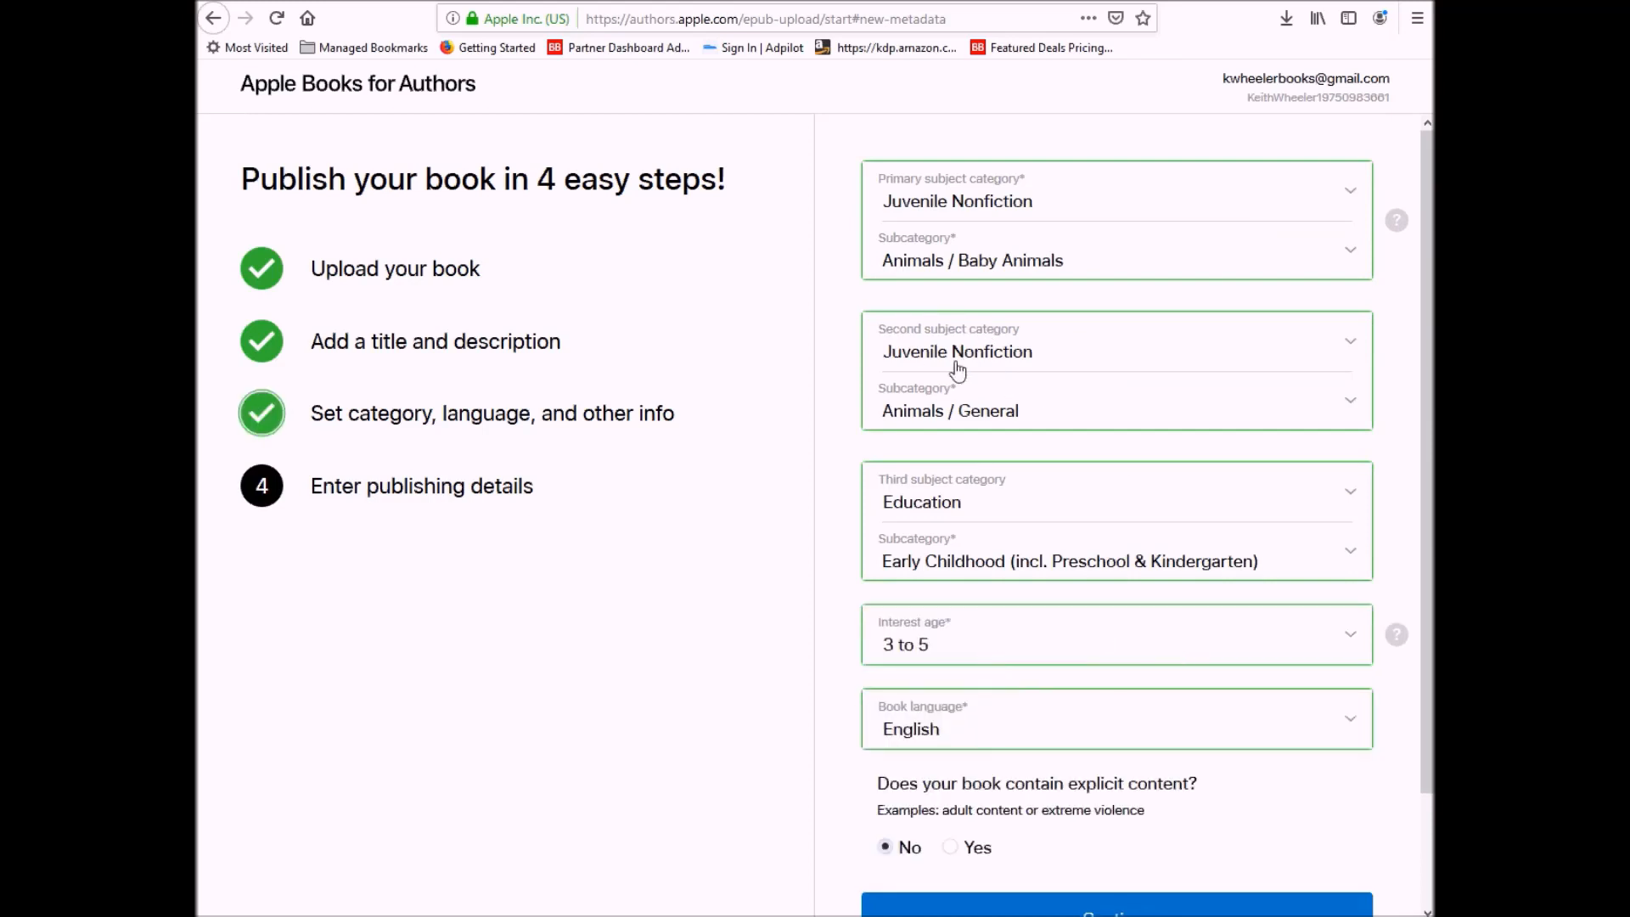
scroll(1013, 744, "down", 3)
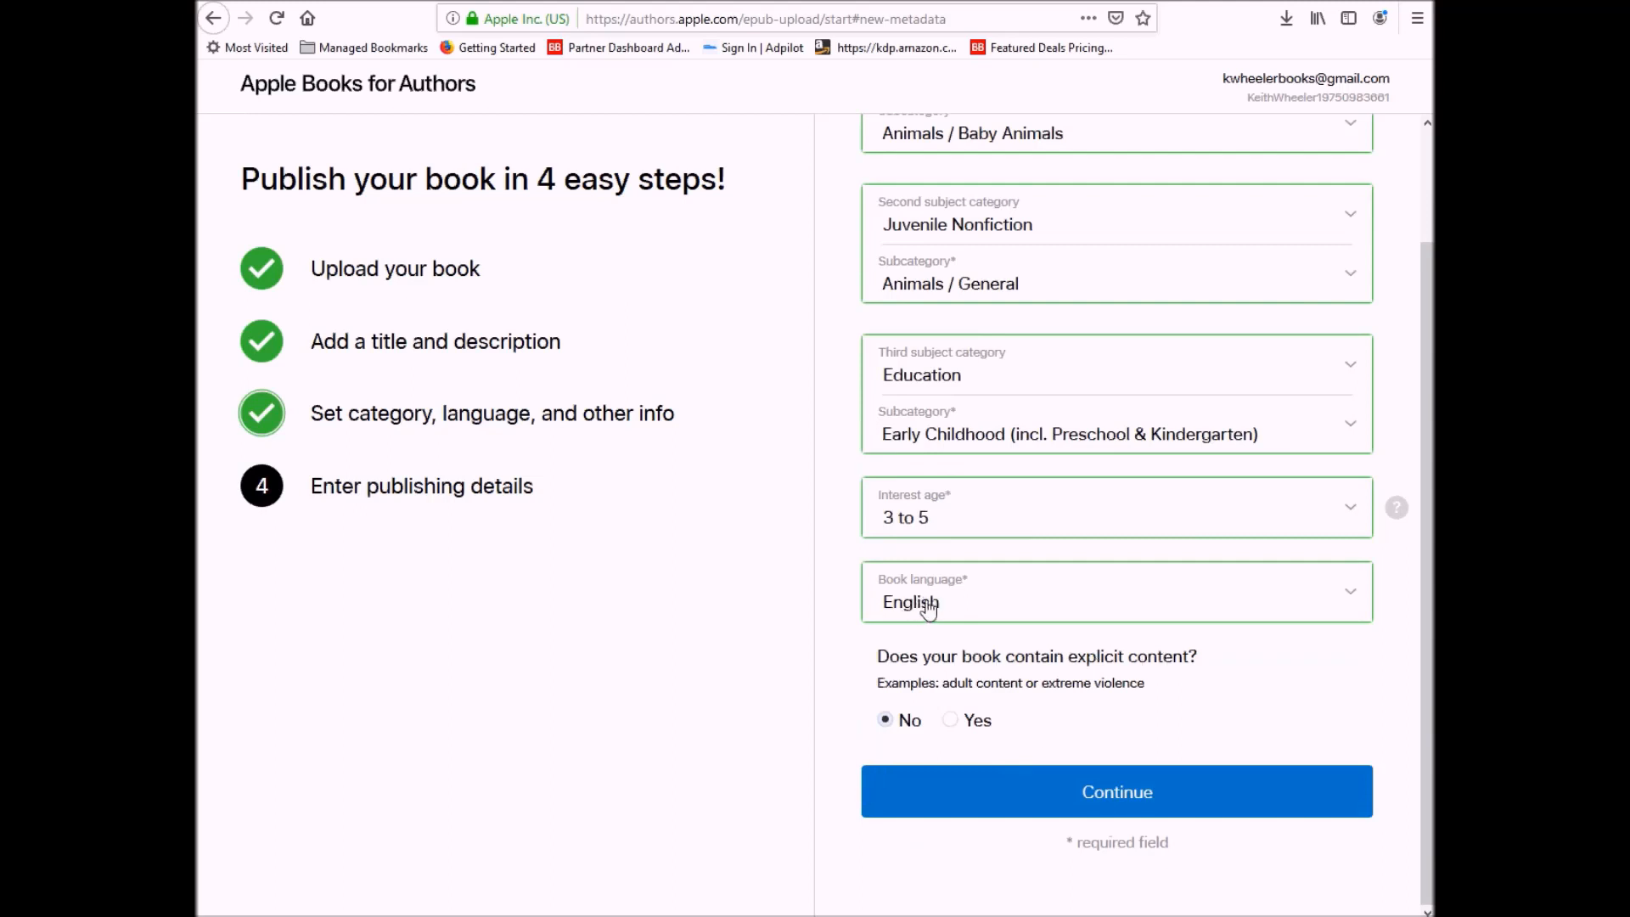
left_click(1091, 802)
left_click(1024, 187)
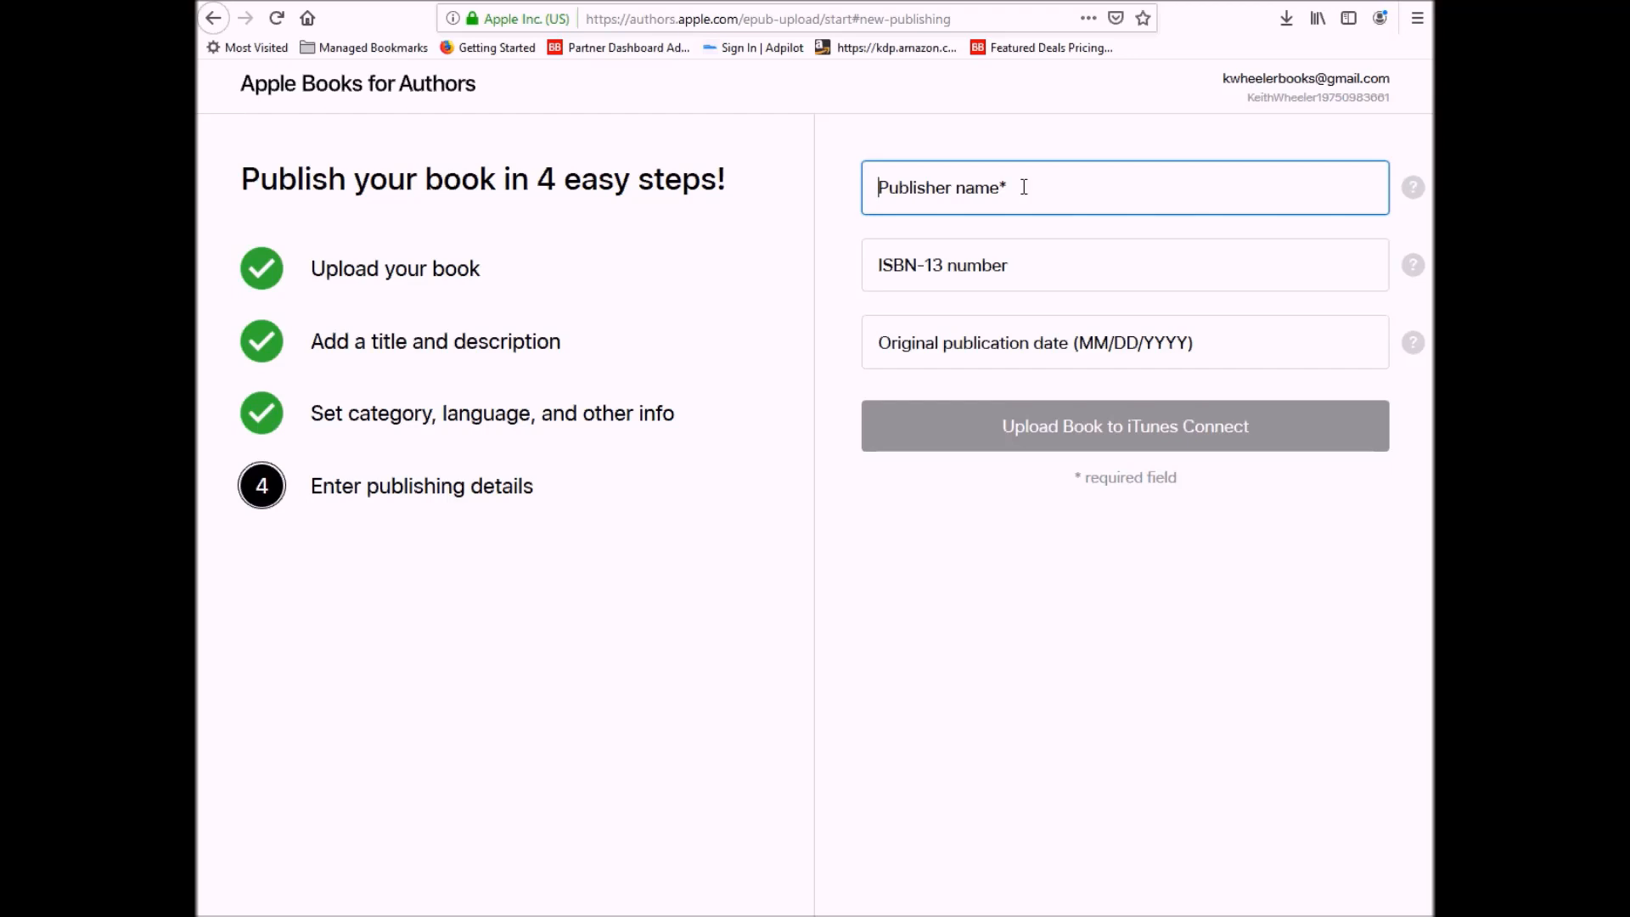
- Enter the publisher name and publication date 04/27/2019, then upload the book to iTunes Connect
type("Keith Wheeler")
left_click(1019, 270)
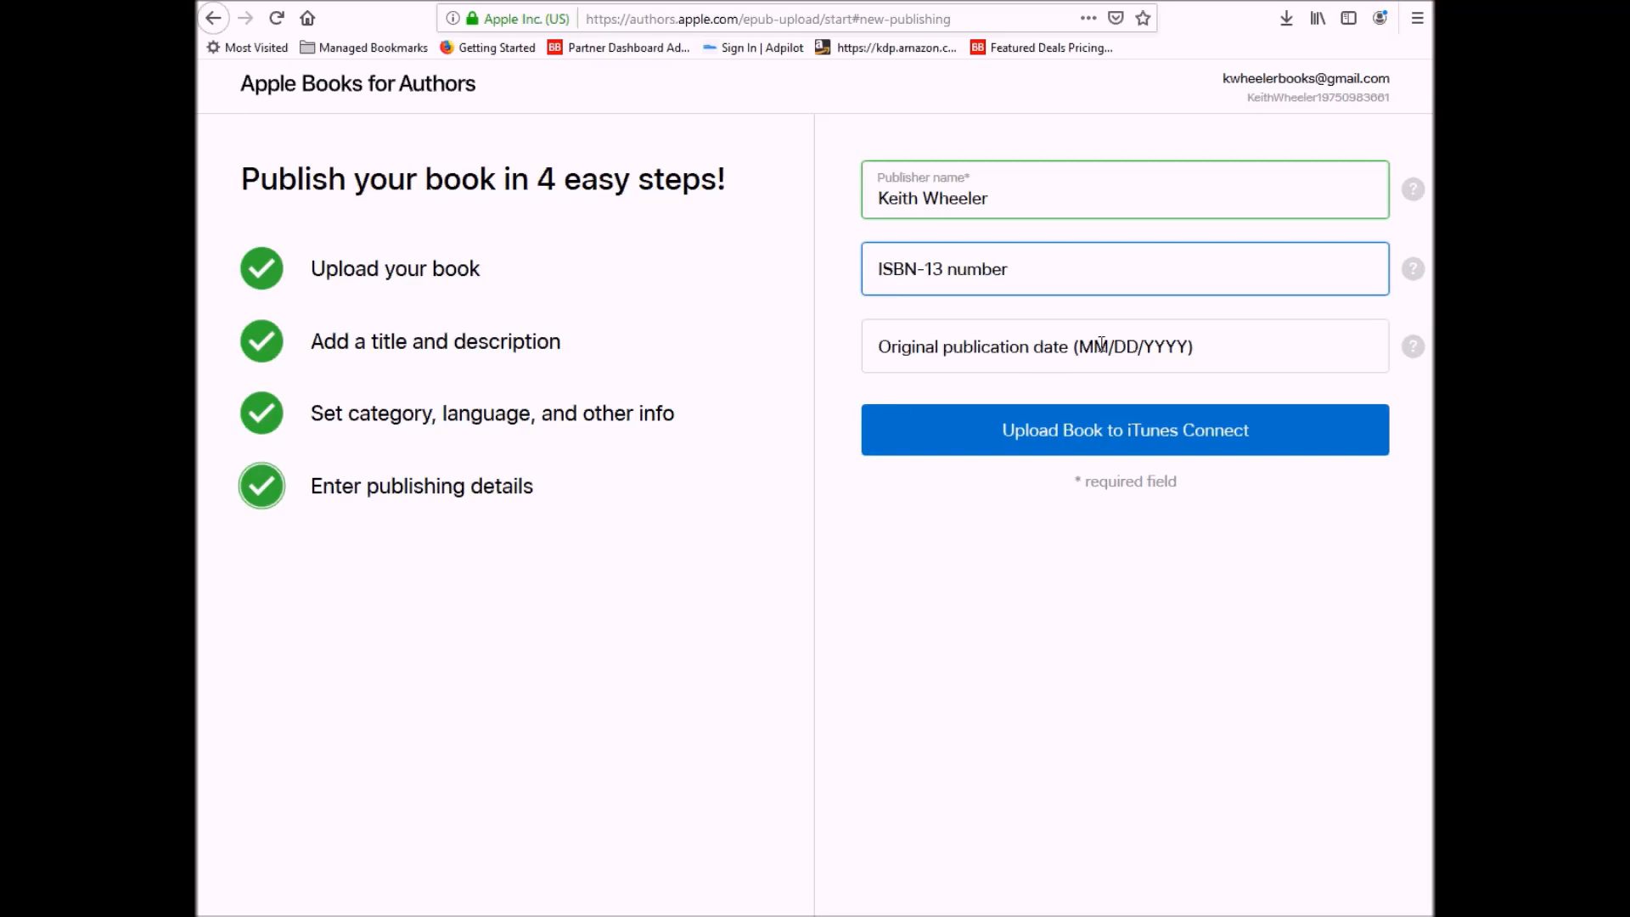
left_click(1240, 350)
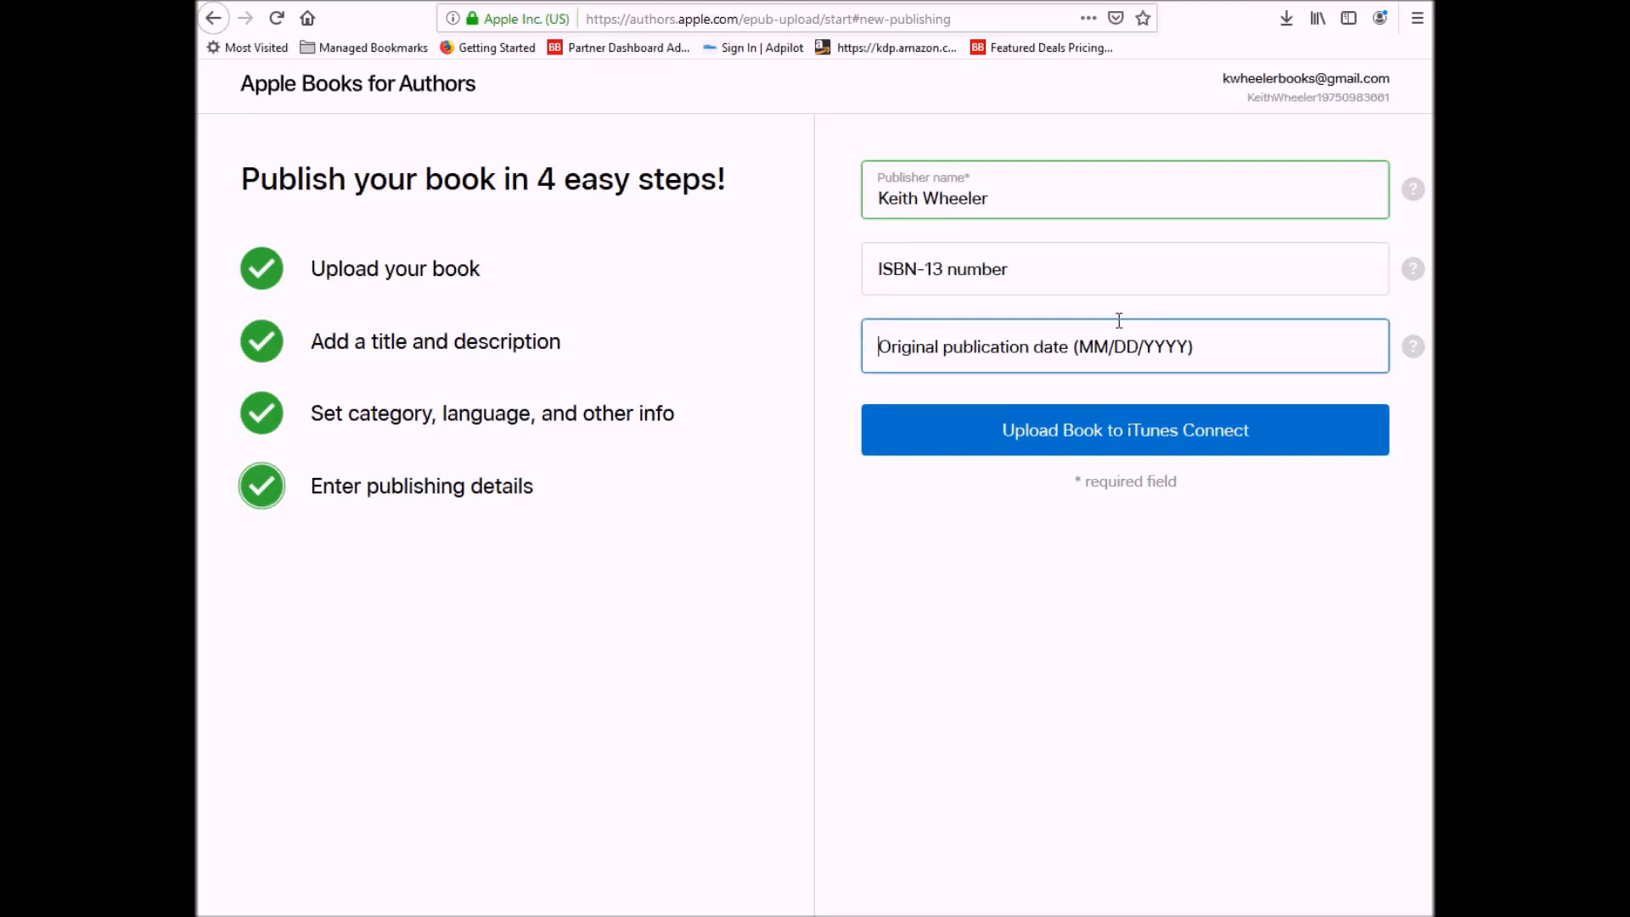
type("04/27/2019")
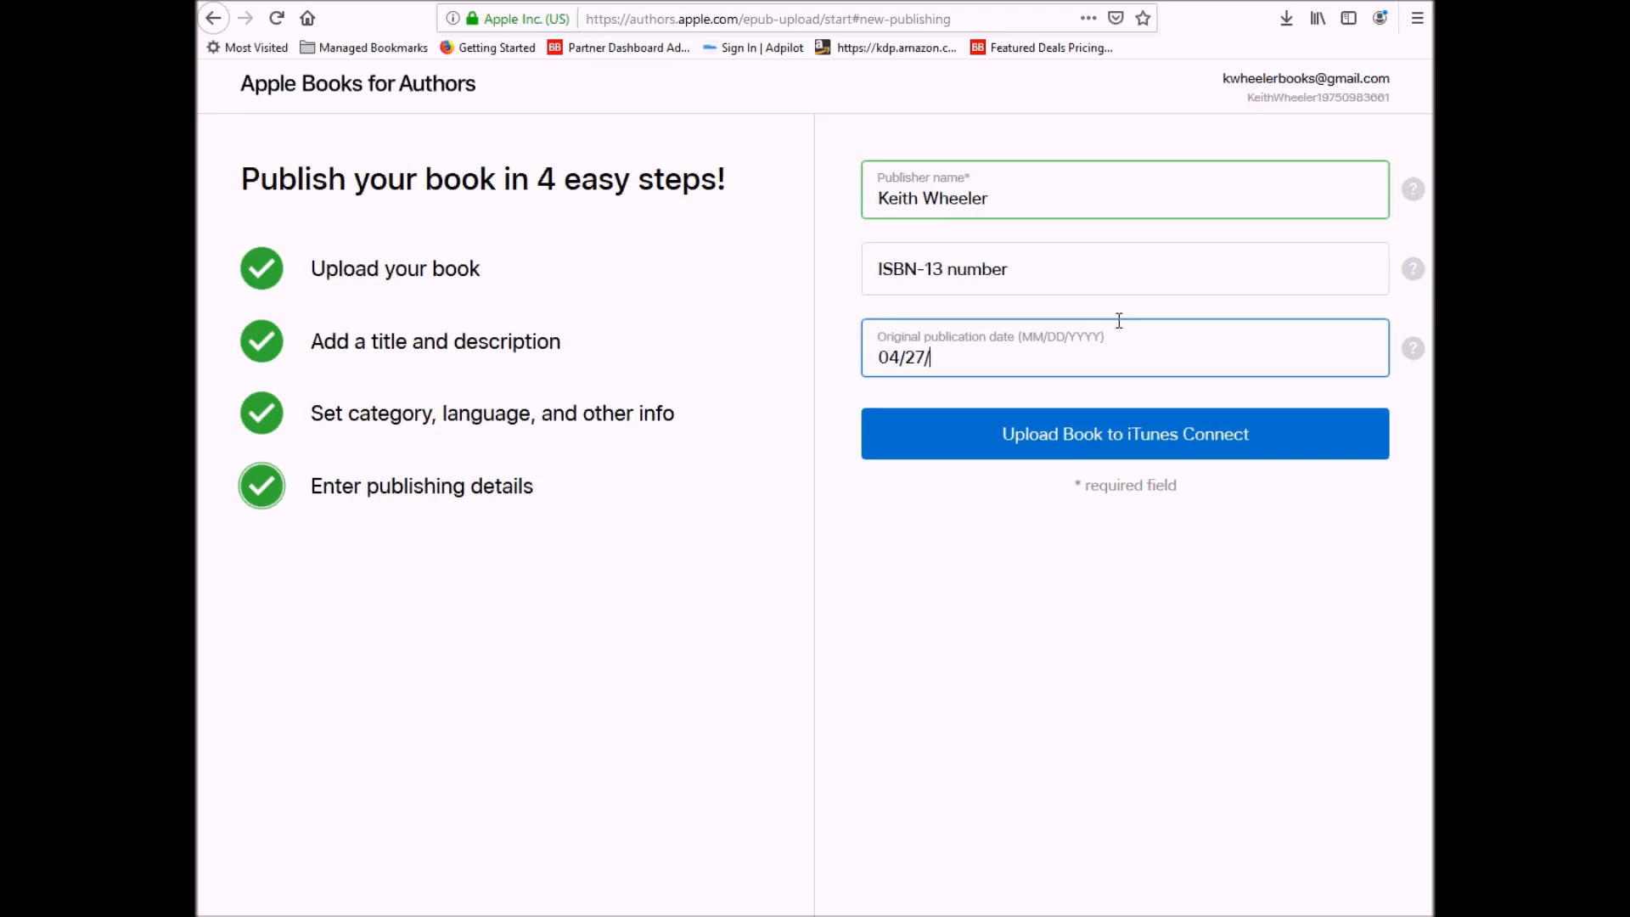
left_click(1058, 452)
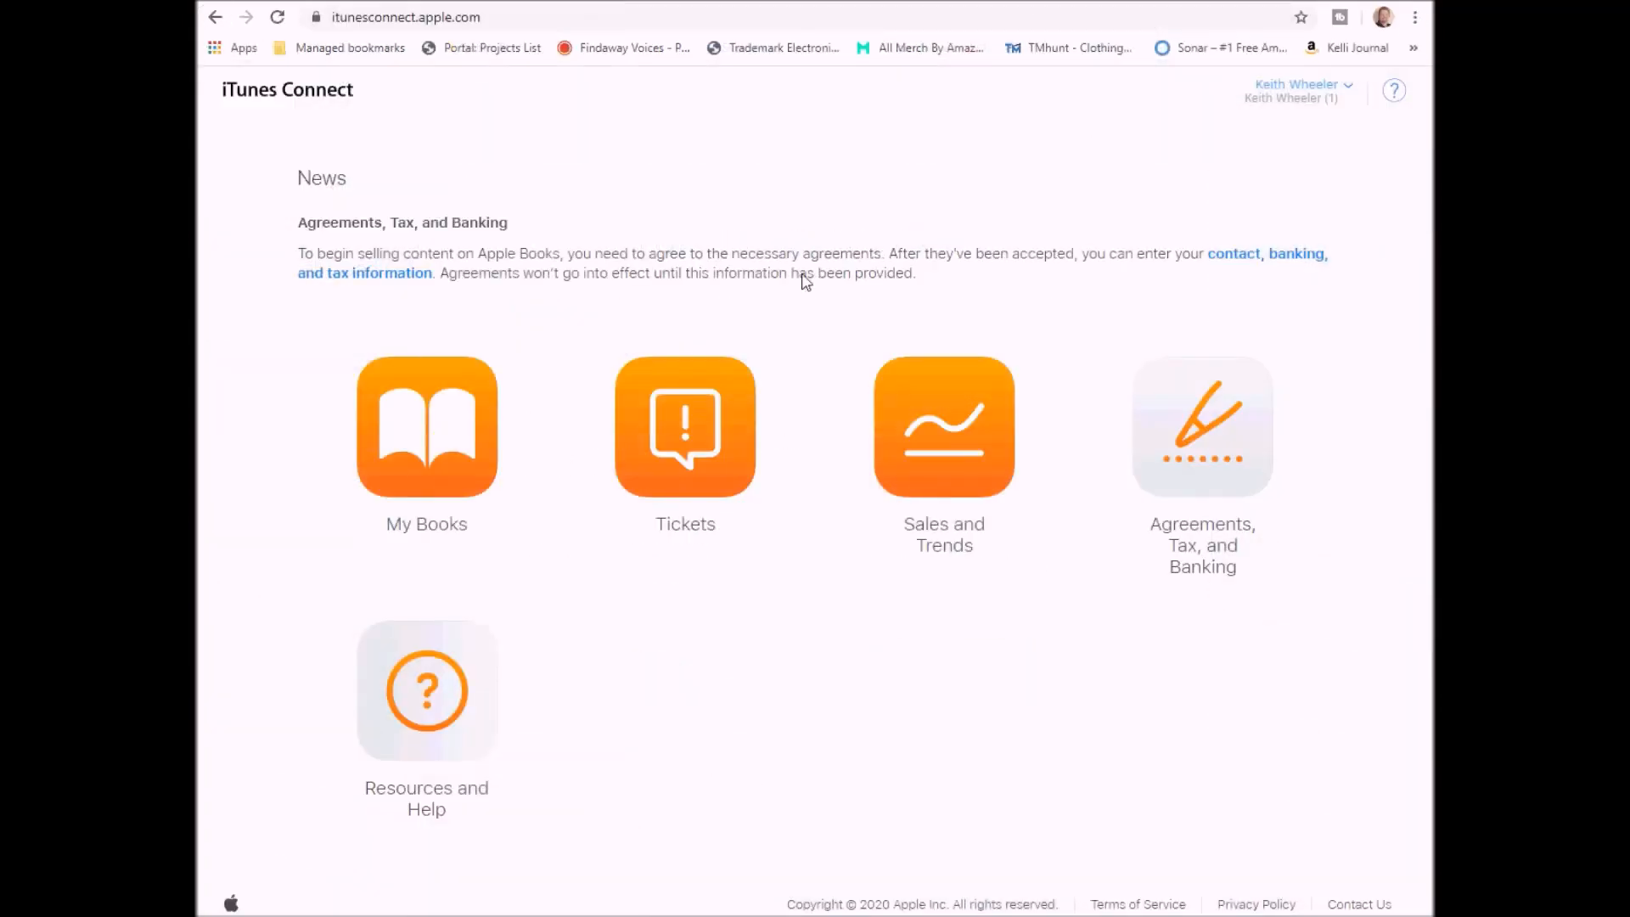
- Open My Buddy Knows Baby Animals from My Books and go to its Rights and Pricing
left_click(423, 442)
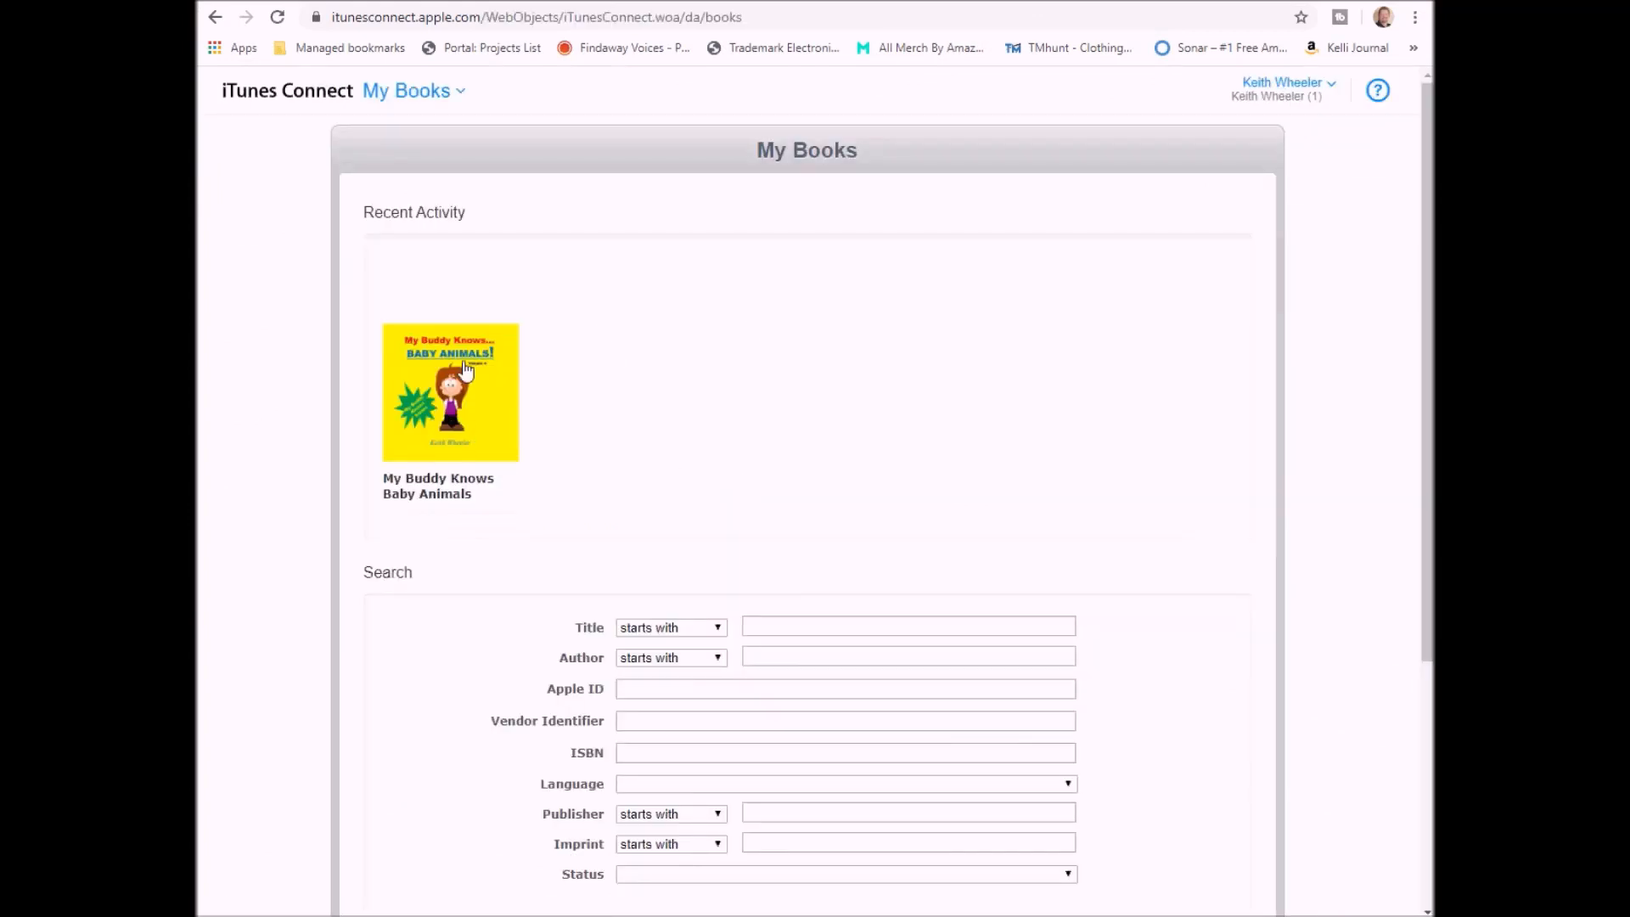
scroll(745, 680, "down", 2)
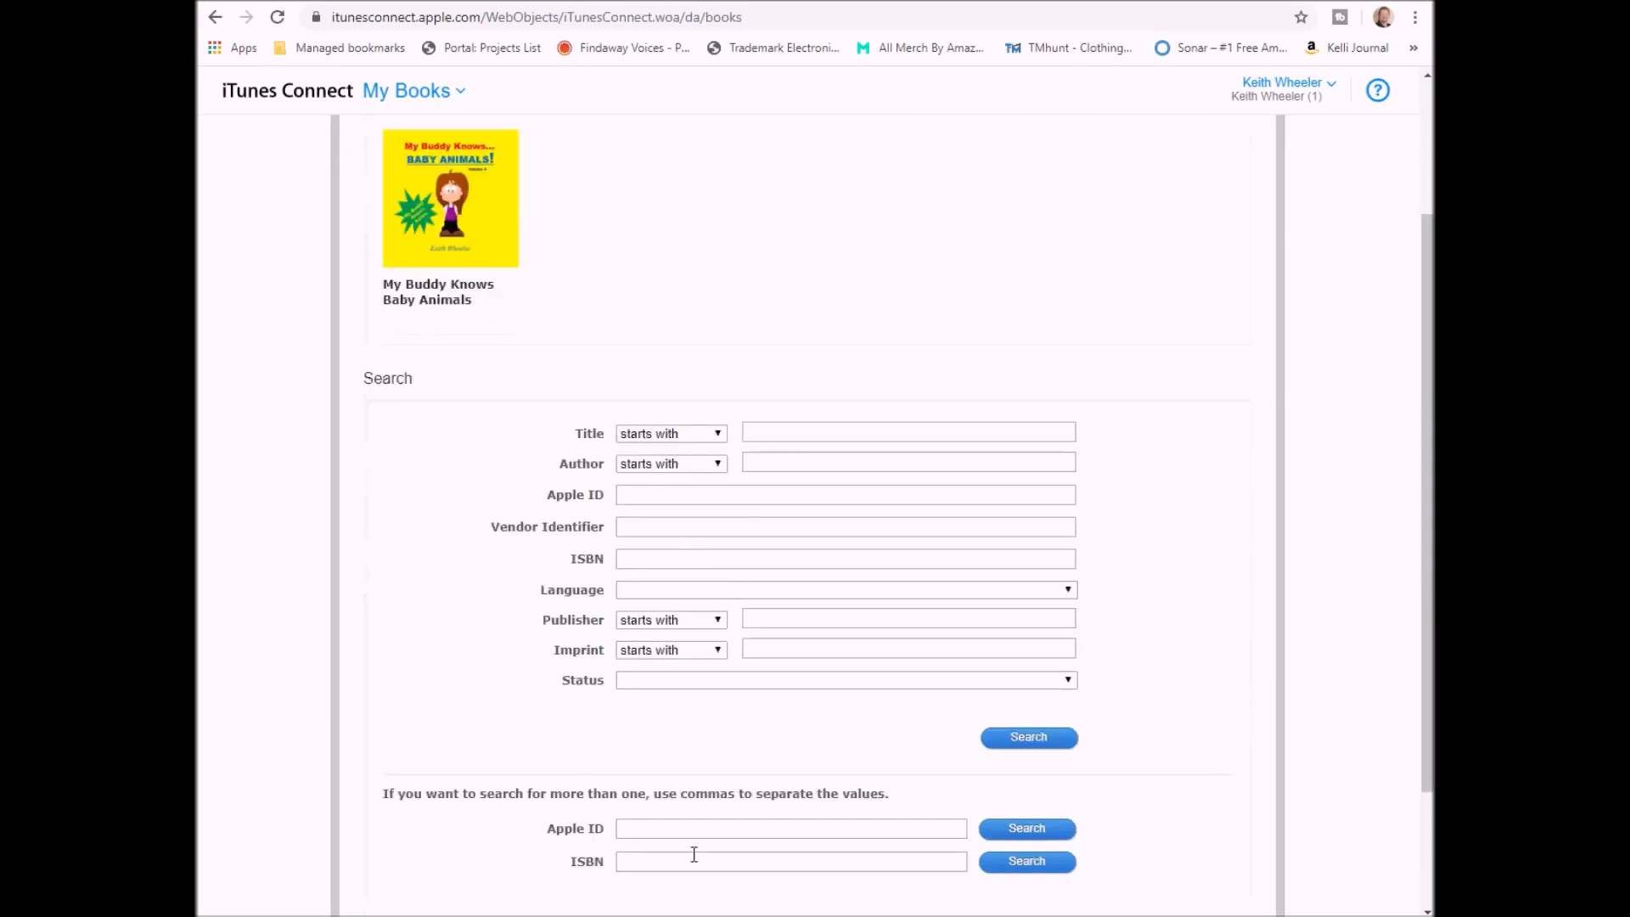
scroll(750, 491, "up", 1)
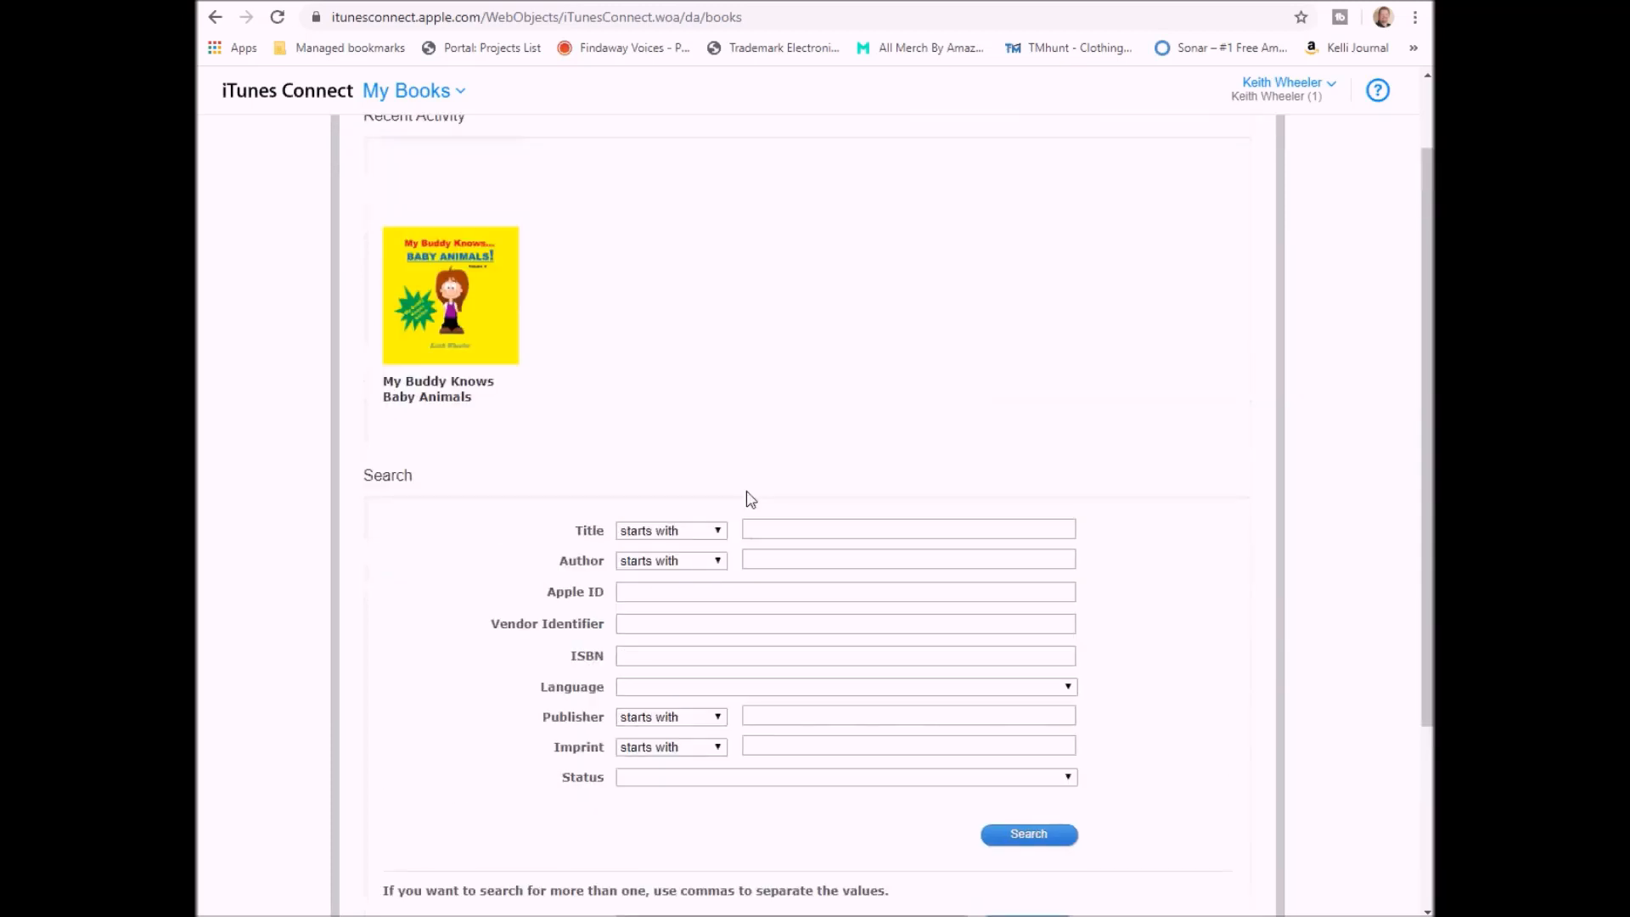
left_click(446, 295)
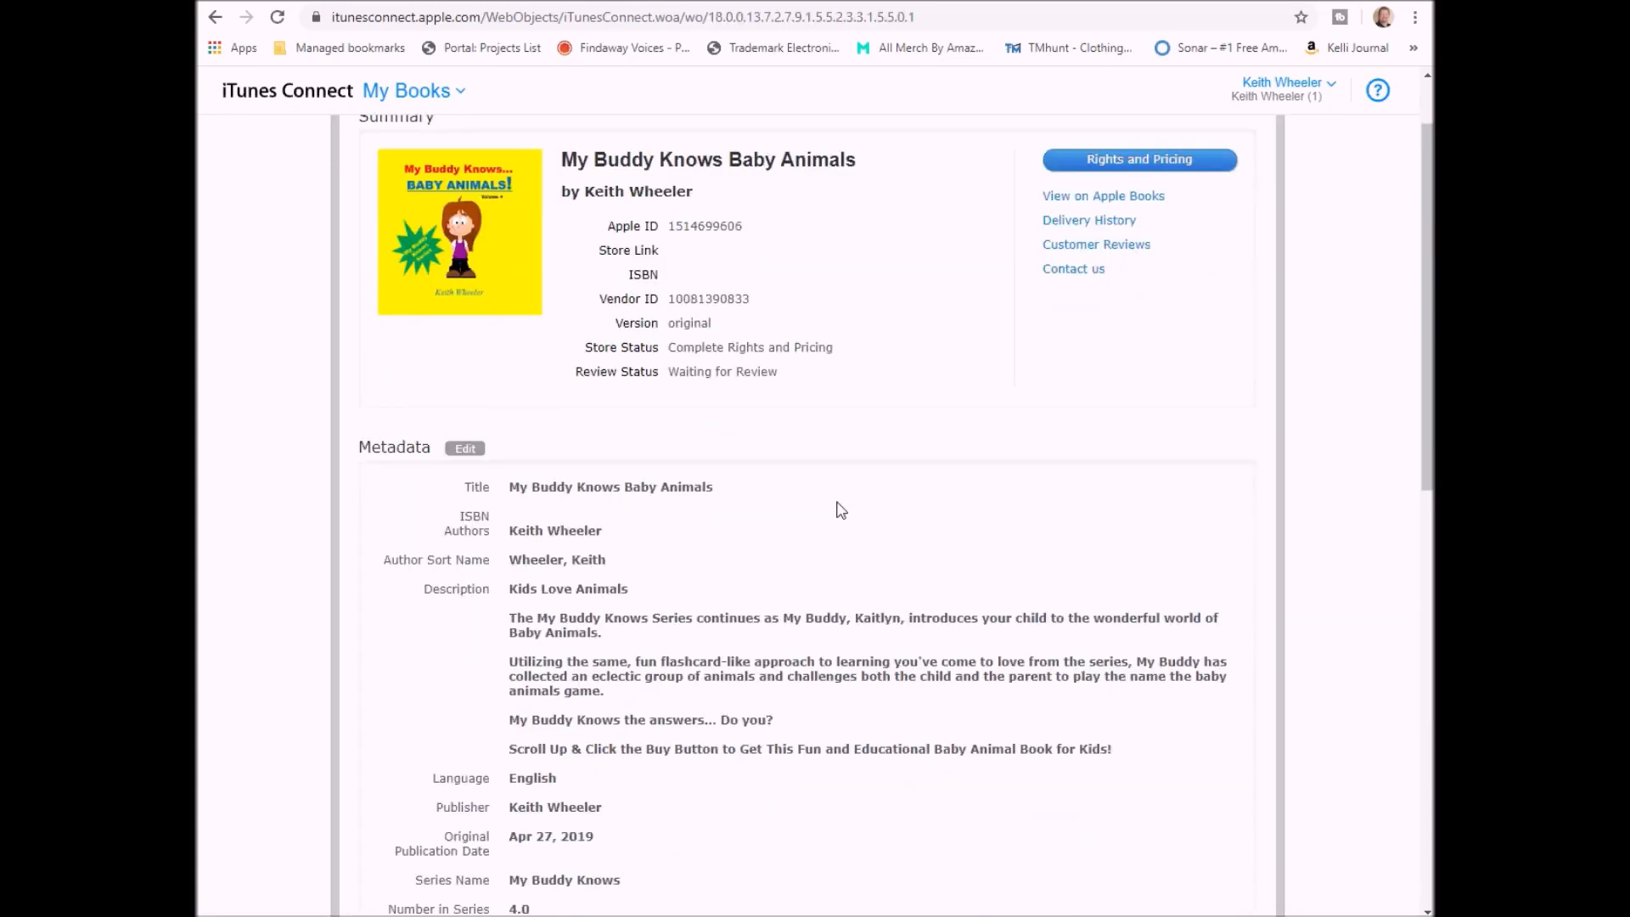
scroll(841, 510, "up", 2)
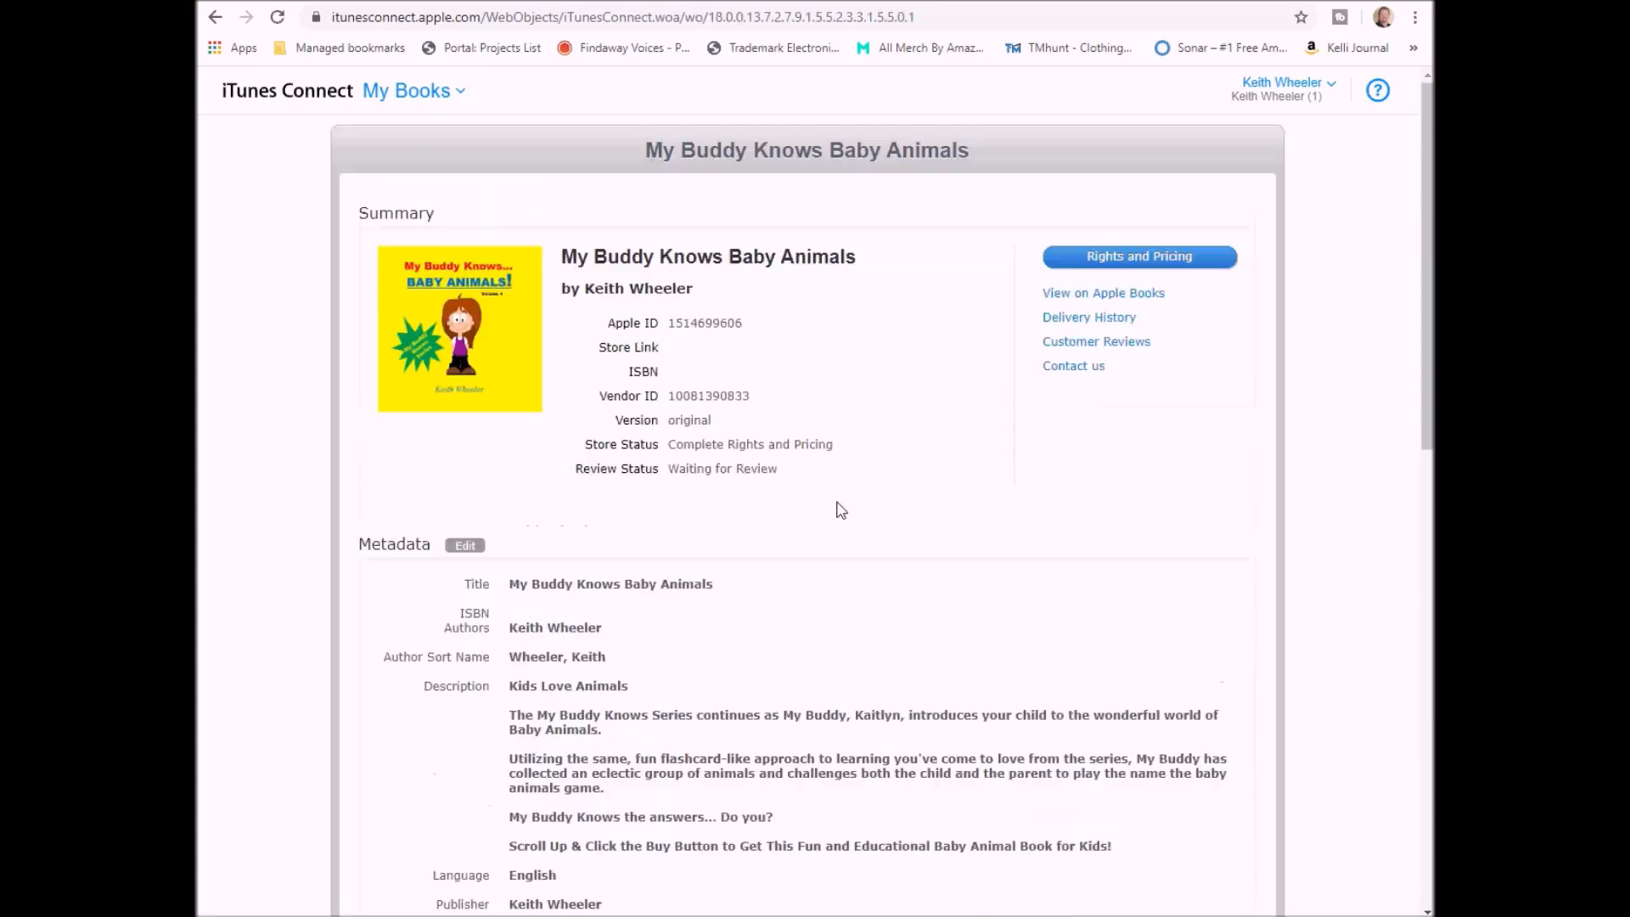
left_click(1154, 259)
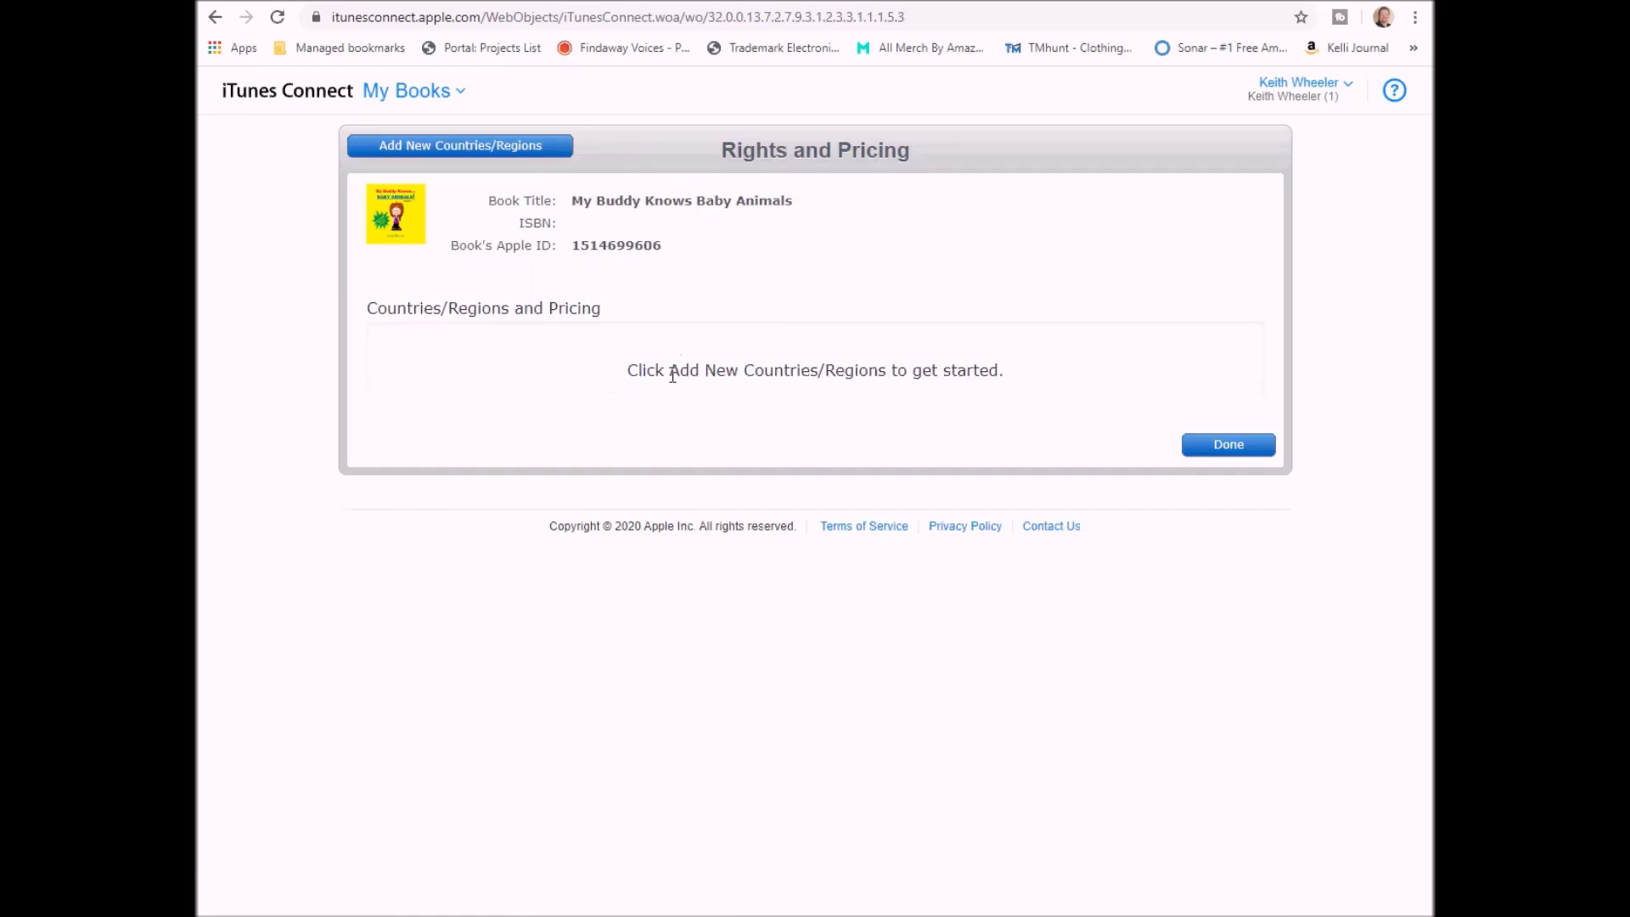
- Start adding new countries or regions and bring up the release date calendar
left_click(427, 156)
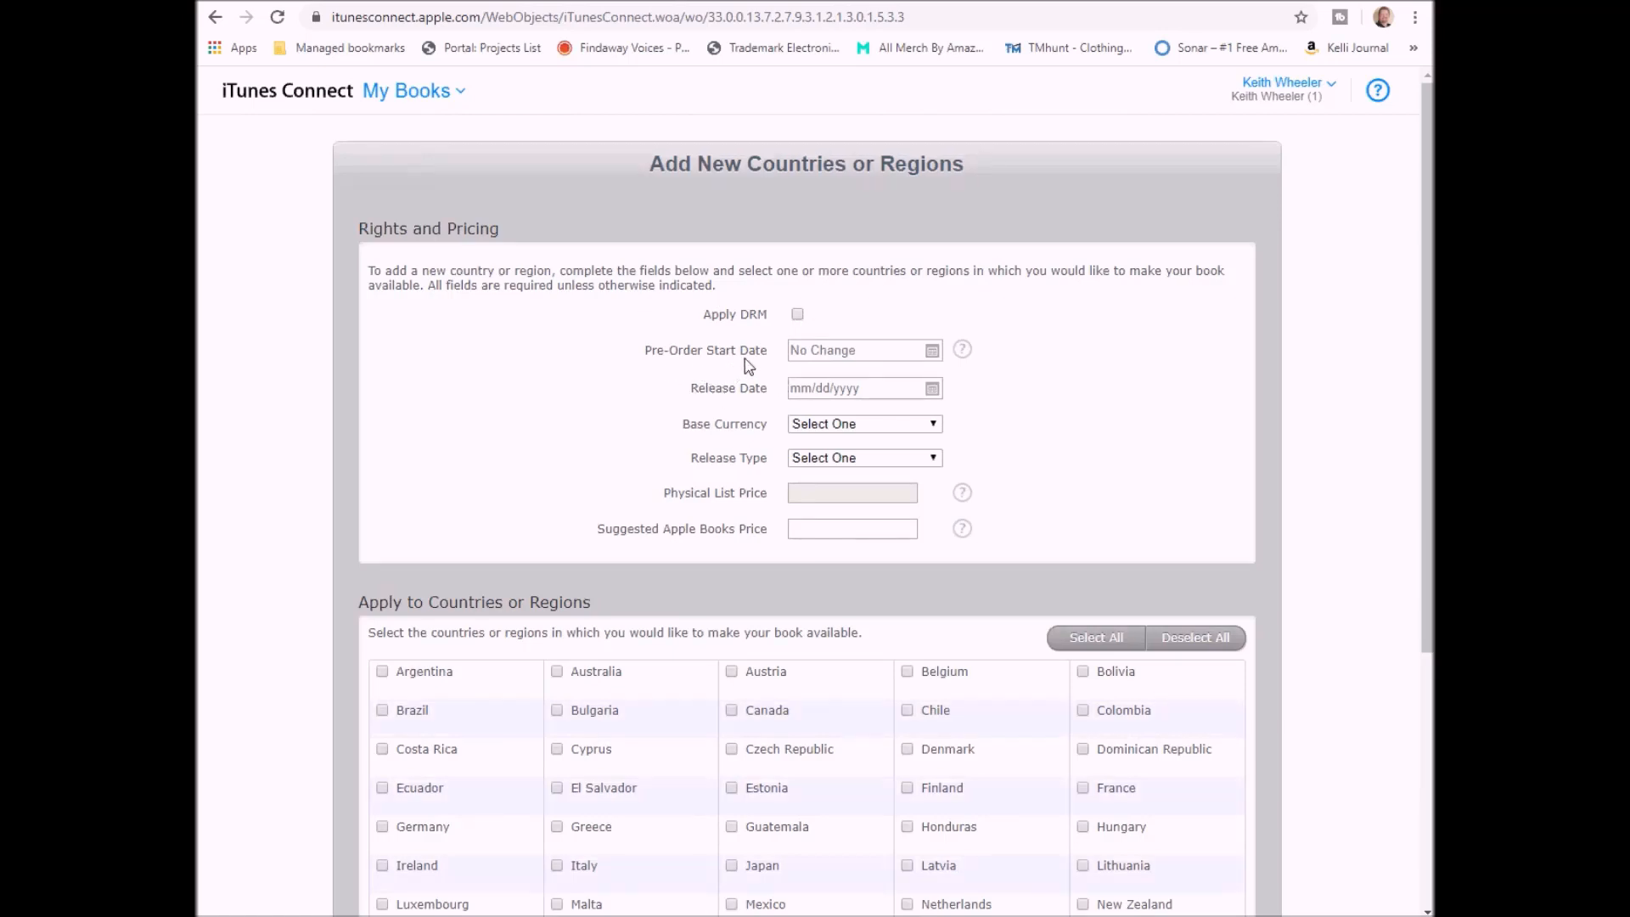
left_click(934, 388)
- Set release date 05/31/2020, base currency USD - US Dollar and release type New Release
left_click(787, 559)
left_click(880, 424)
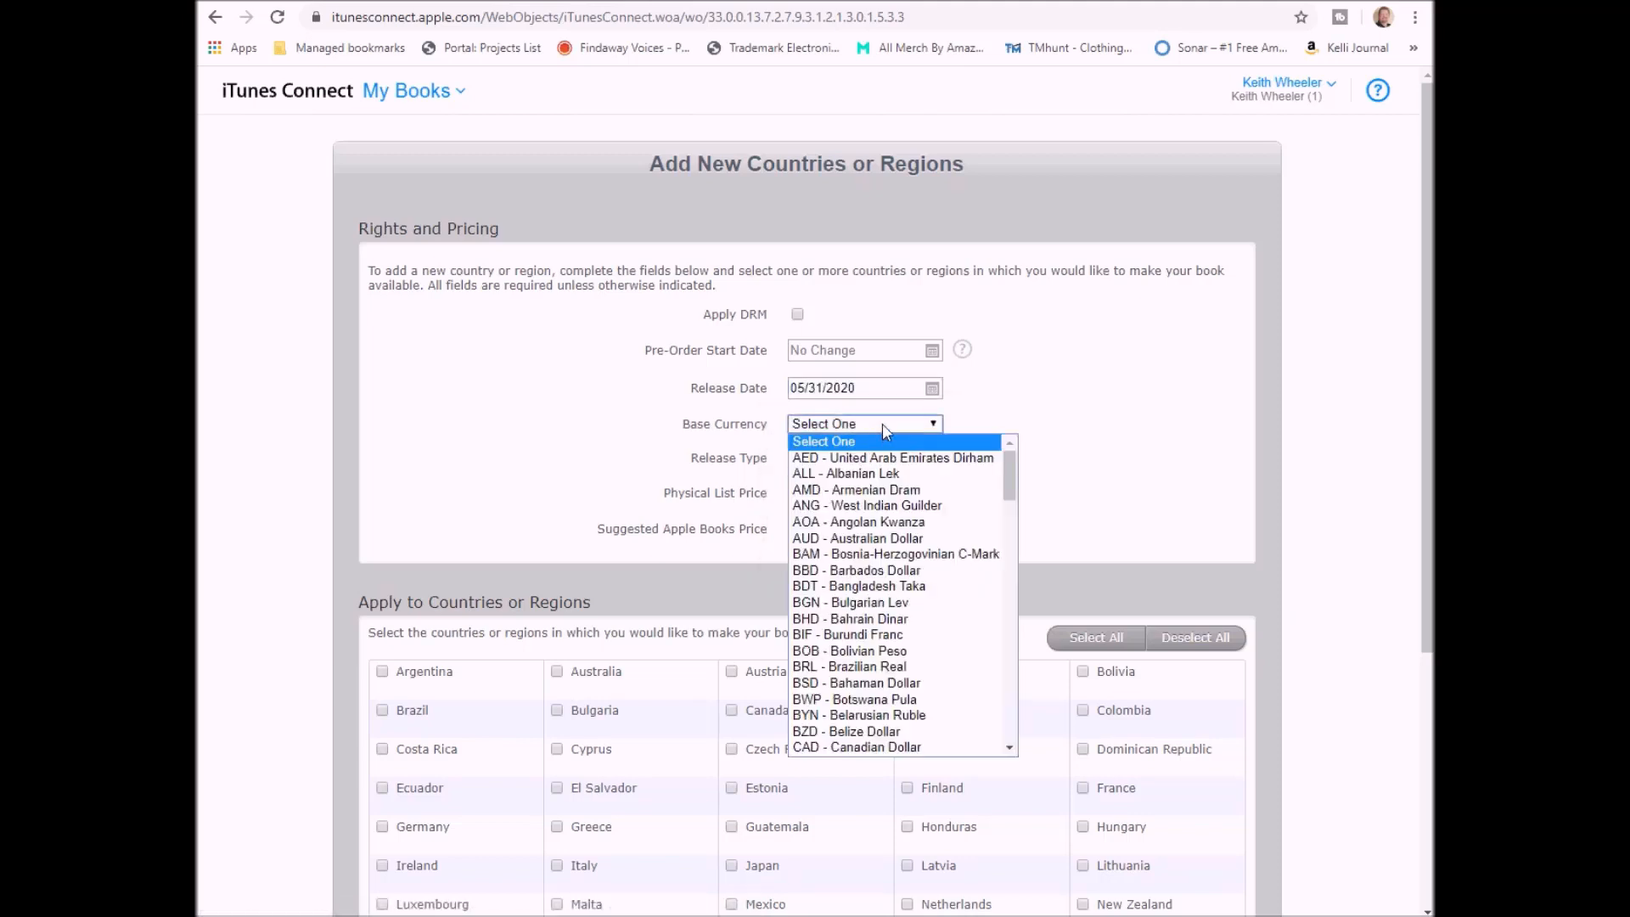
type("us")
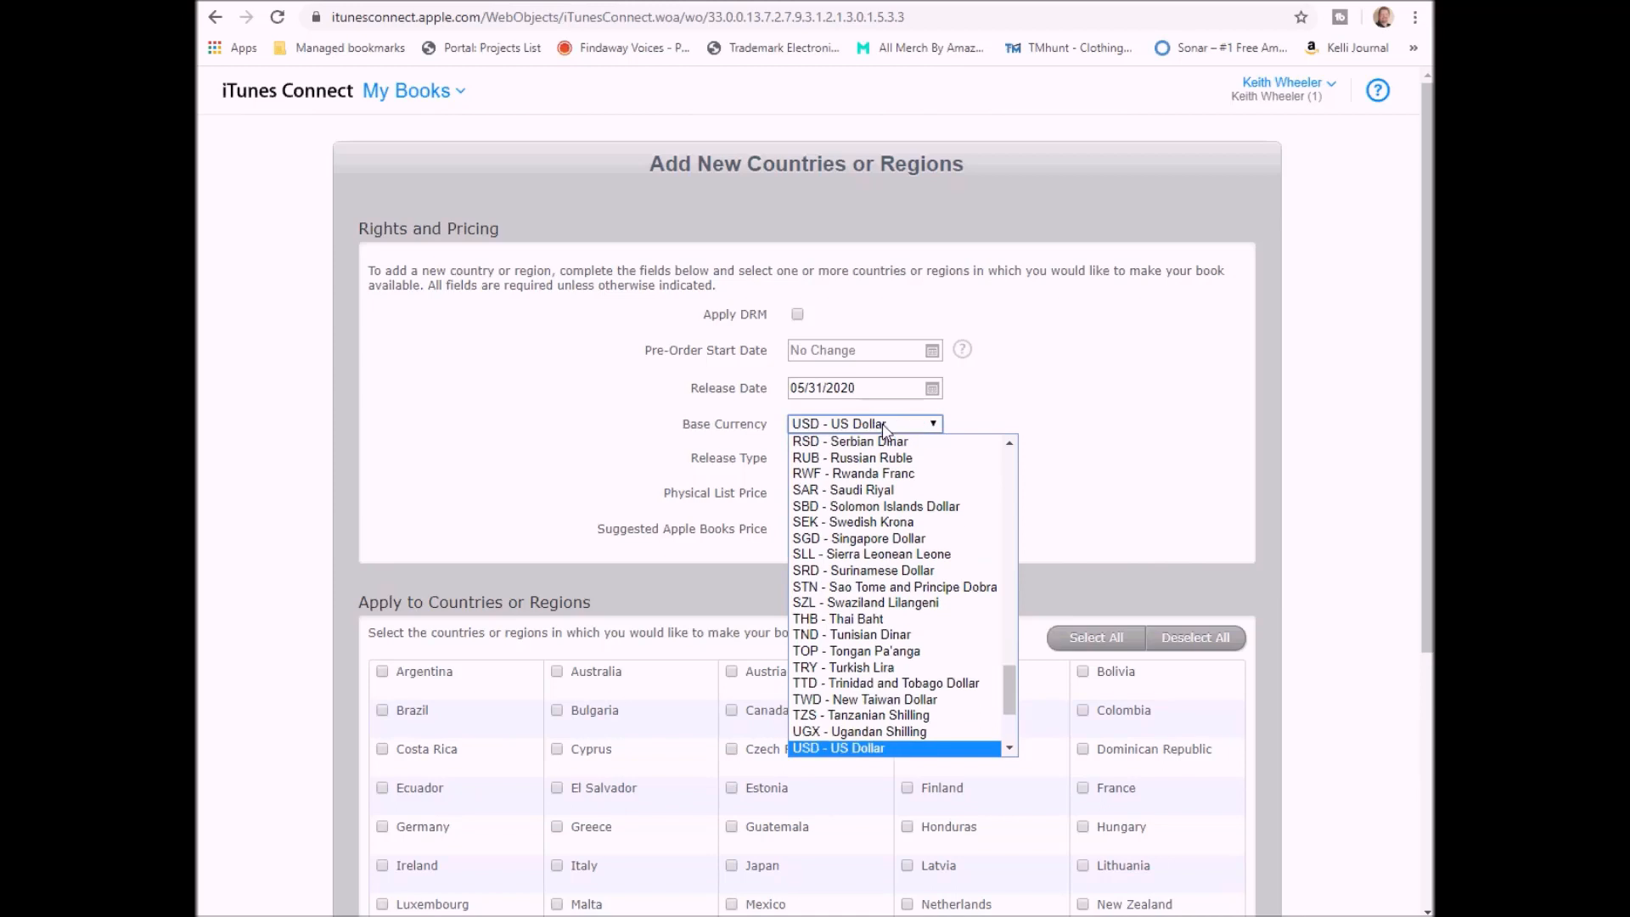
key("Return")
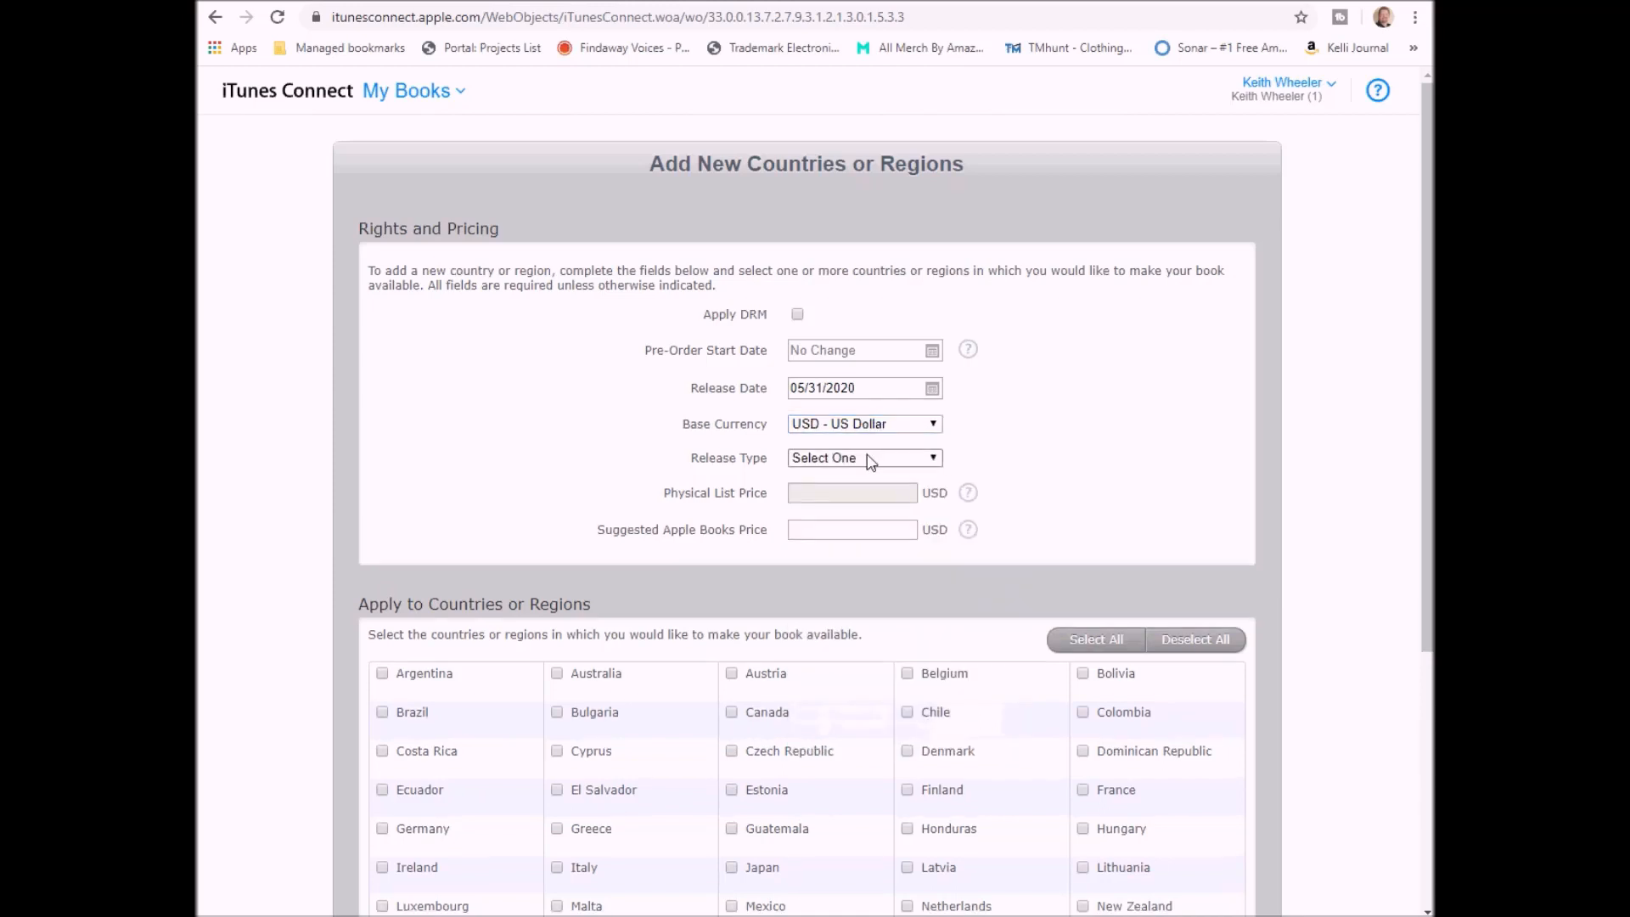
left_click(870, 461)
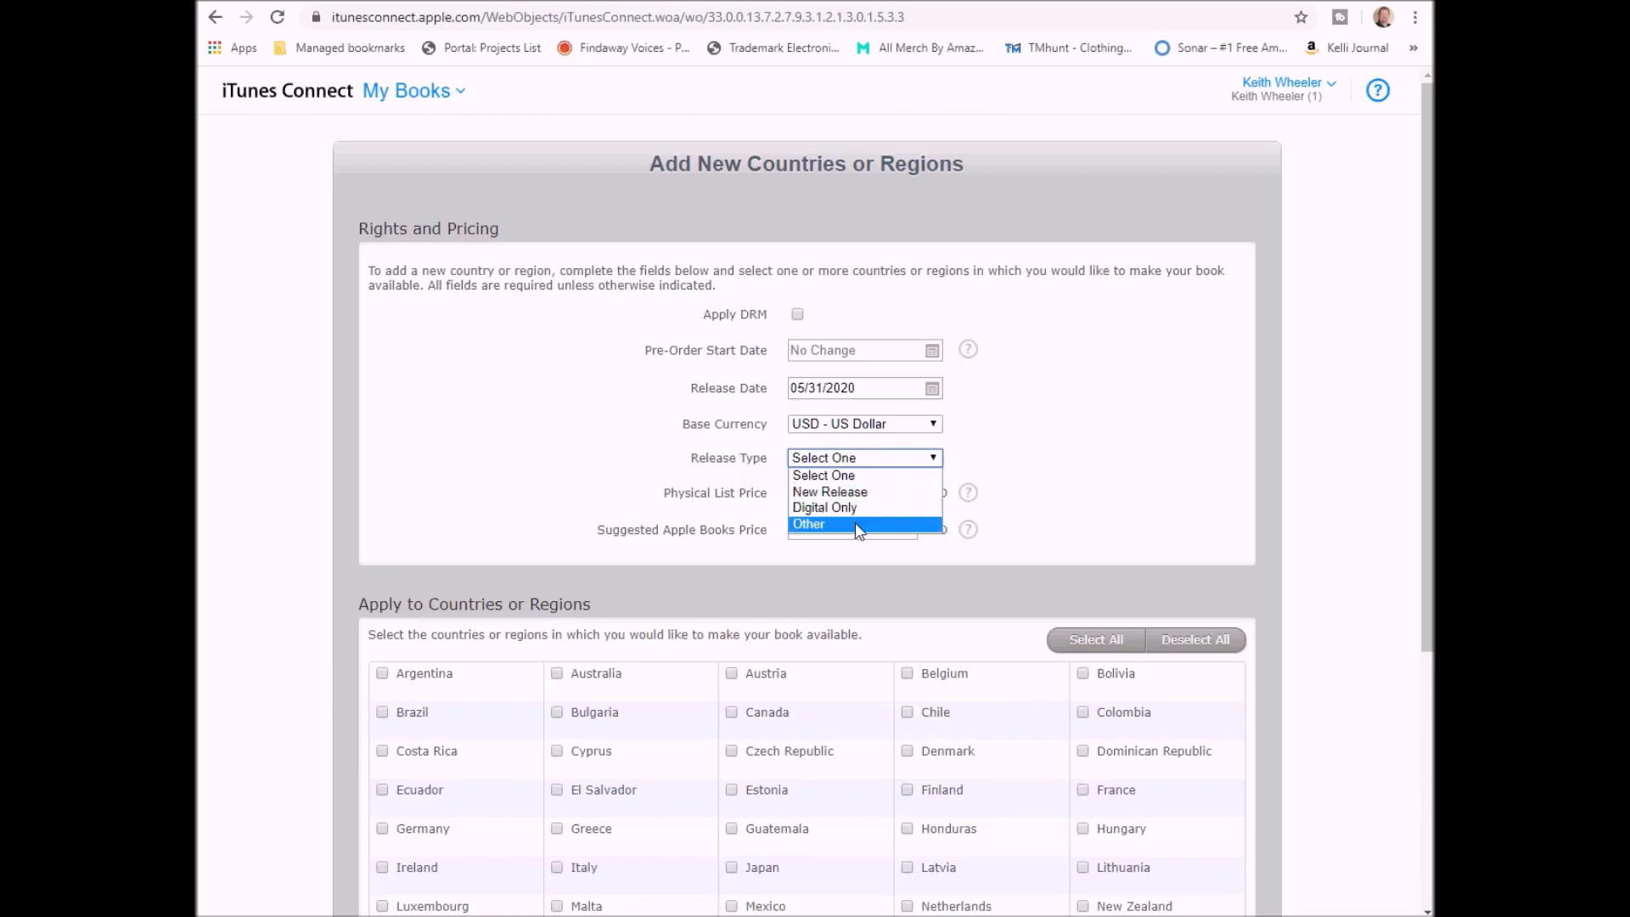
left_click(866, 492)
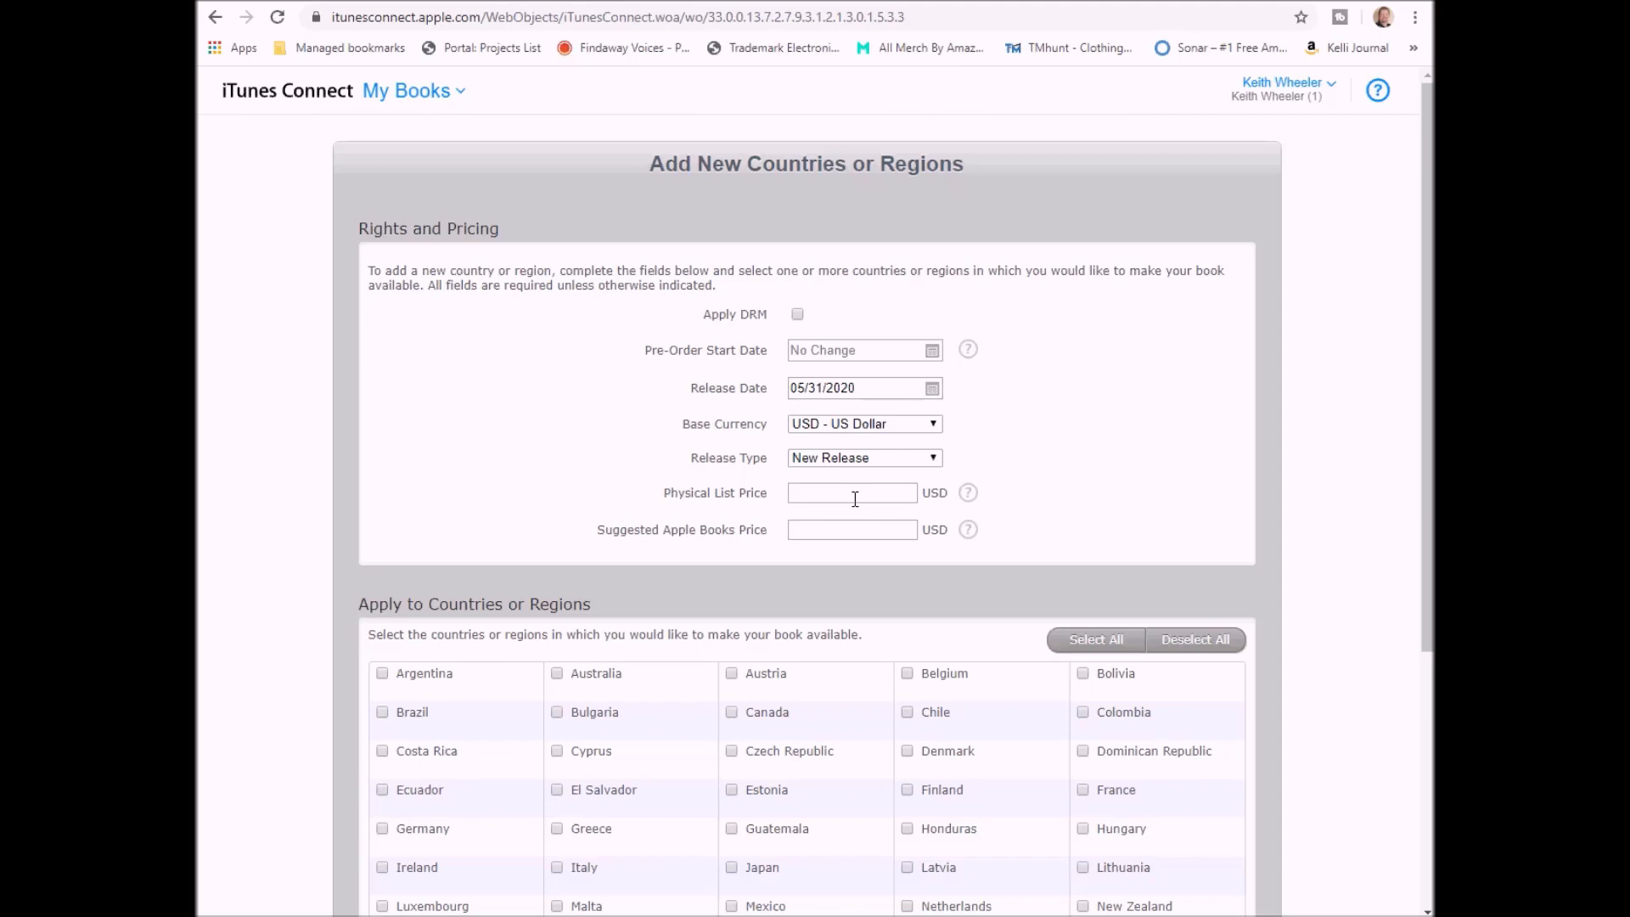
- Enter physical list price 3.99 and suggested Apple Books price 2.99
left_click(857, 496)
type("3.99")
left_click(845, 529)
type("2.99")
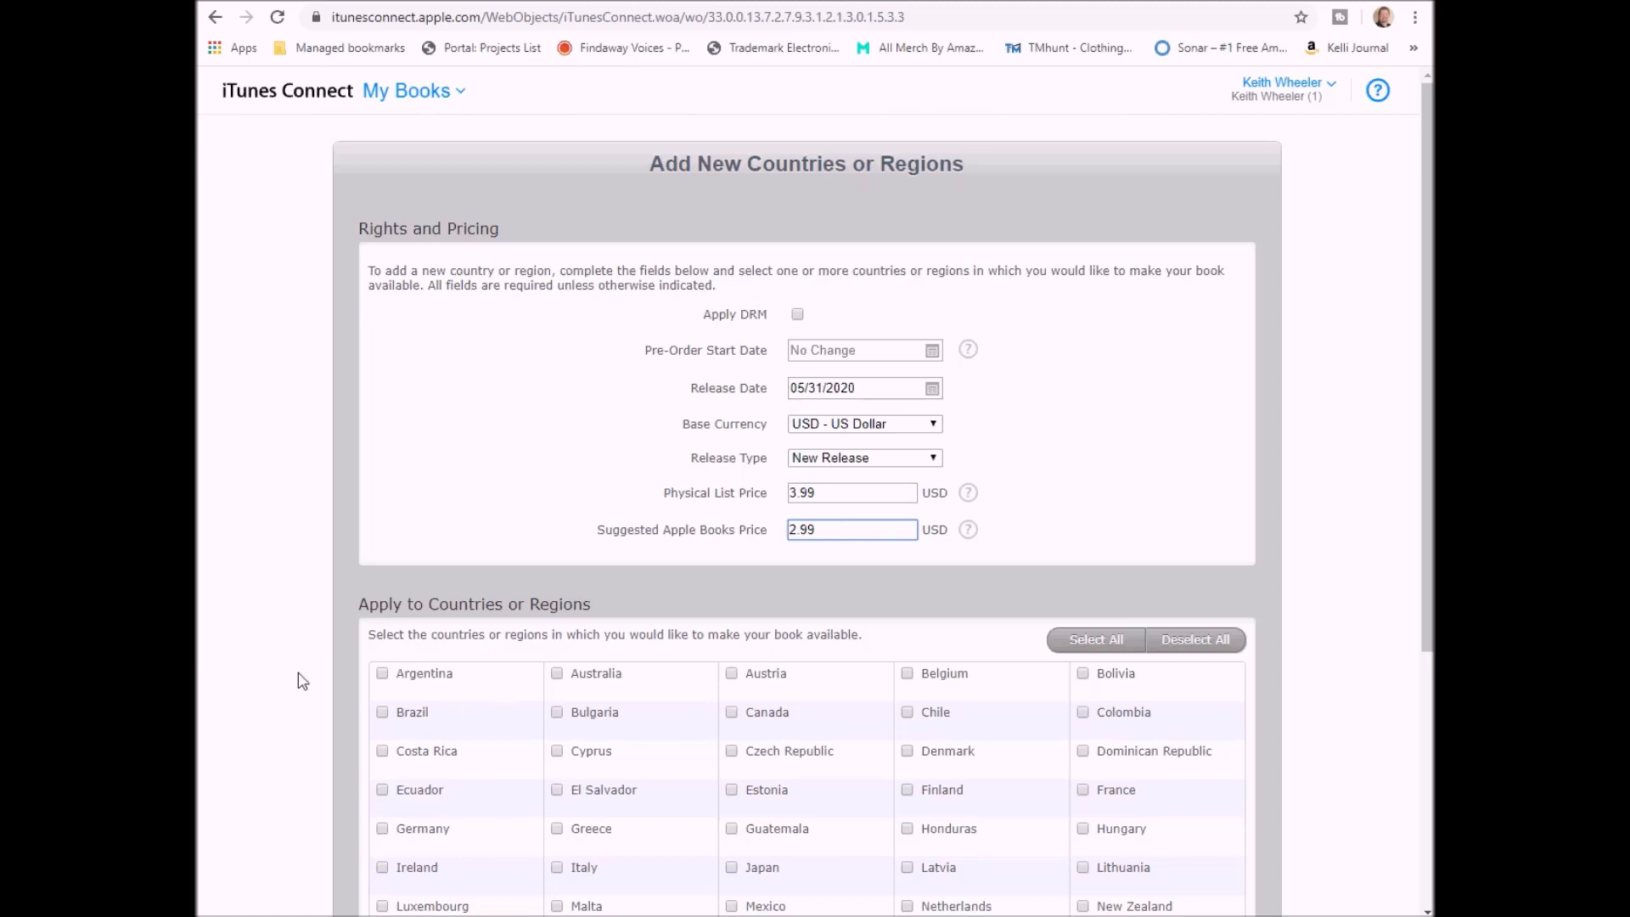
- Select all countries and regions and continue to the price confirmation page
scroll(313, 637, "down", 2)
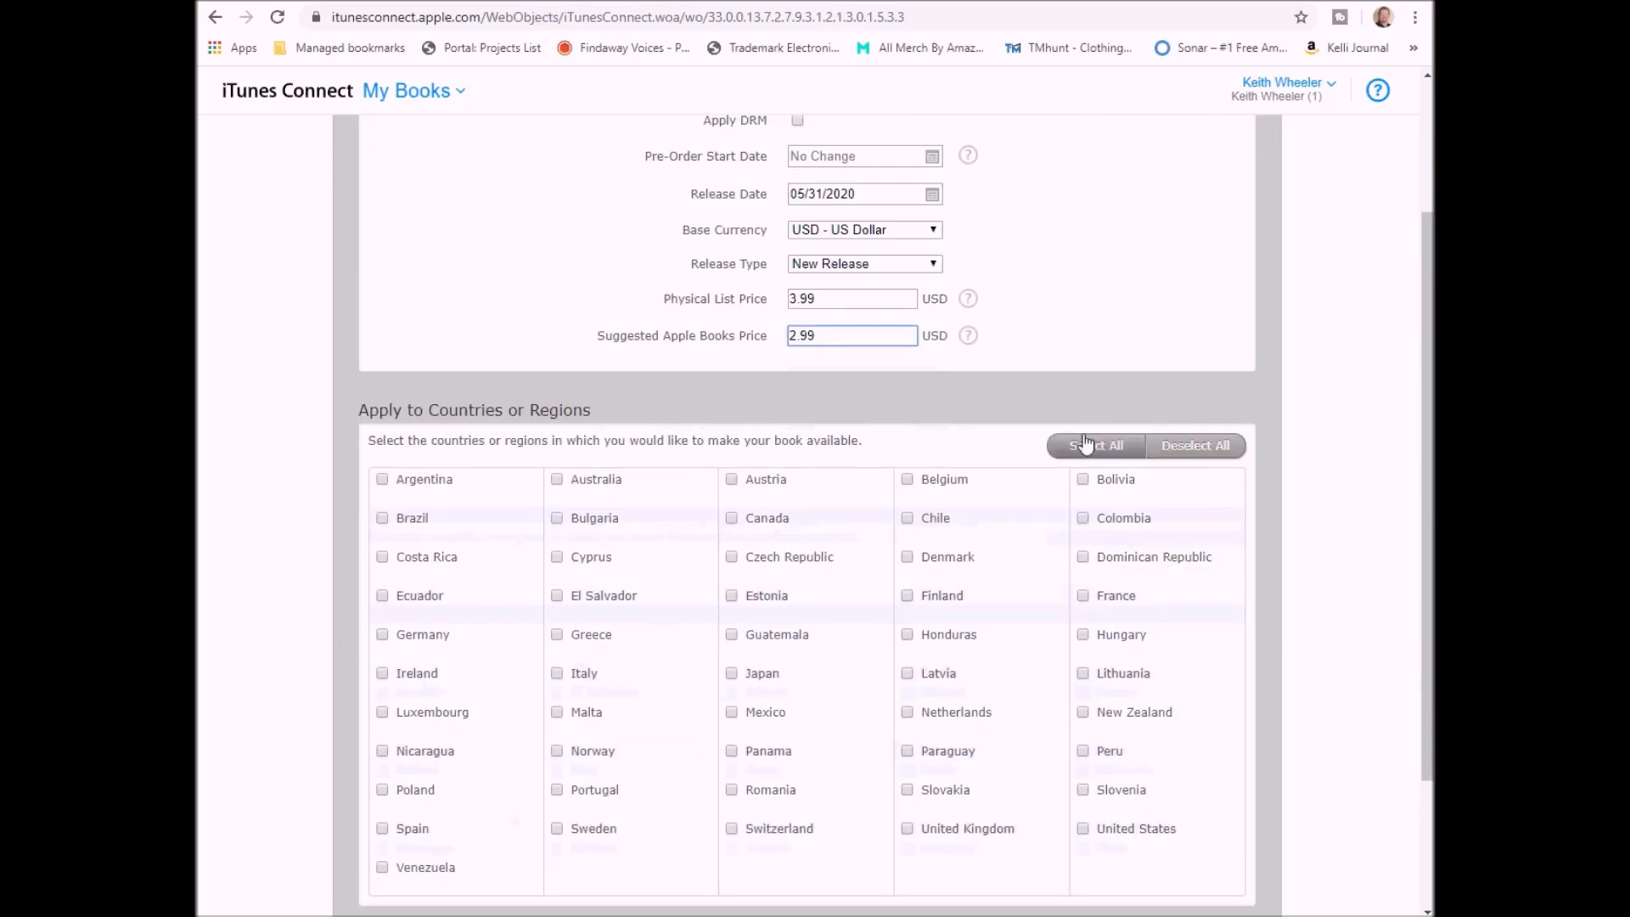
left_click(1109, 455)
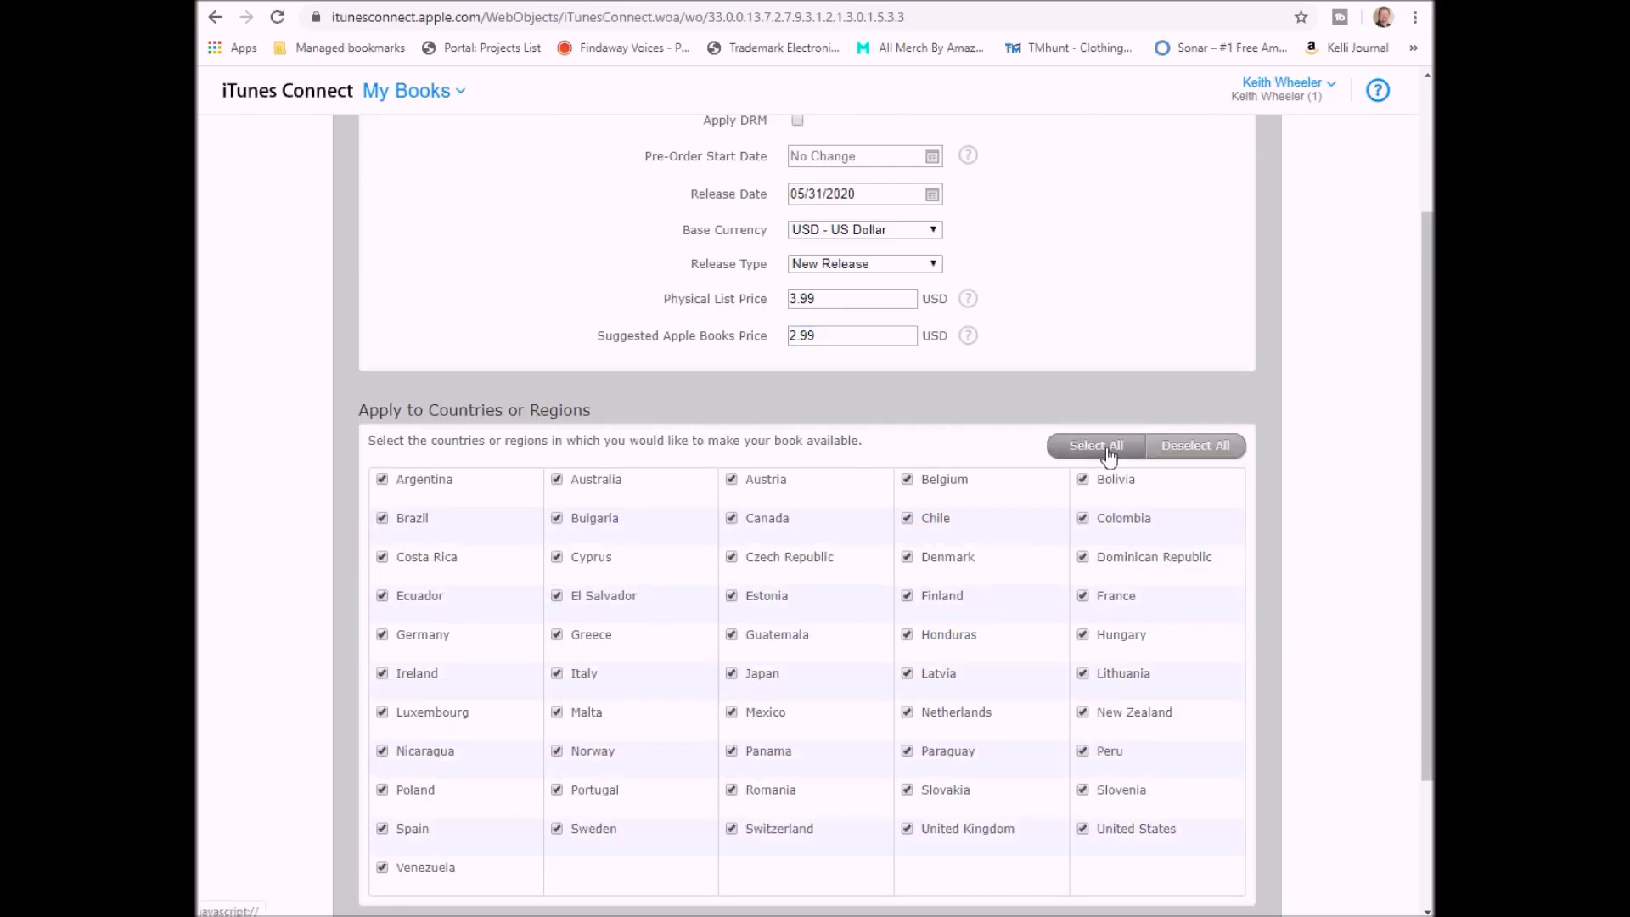
scroll(433, 743, "down", 2)
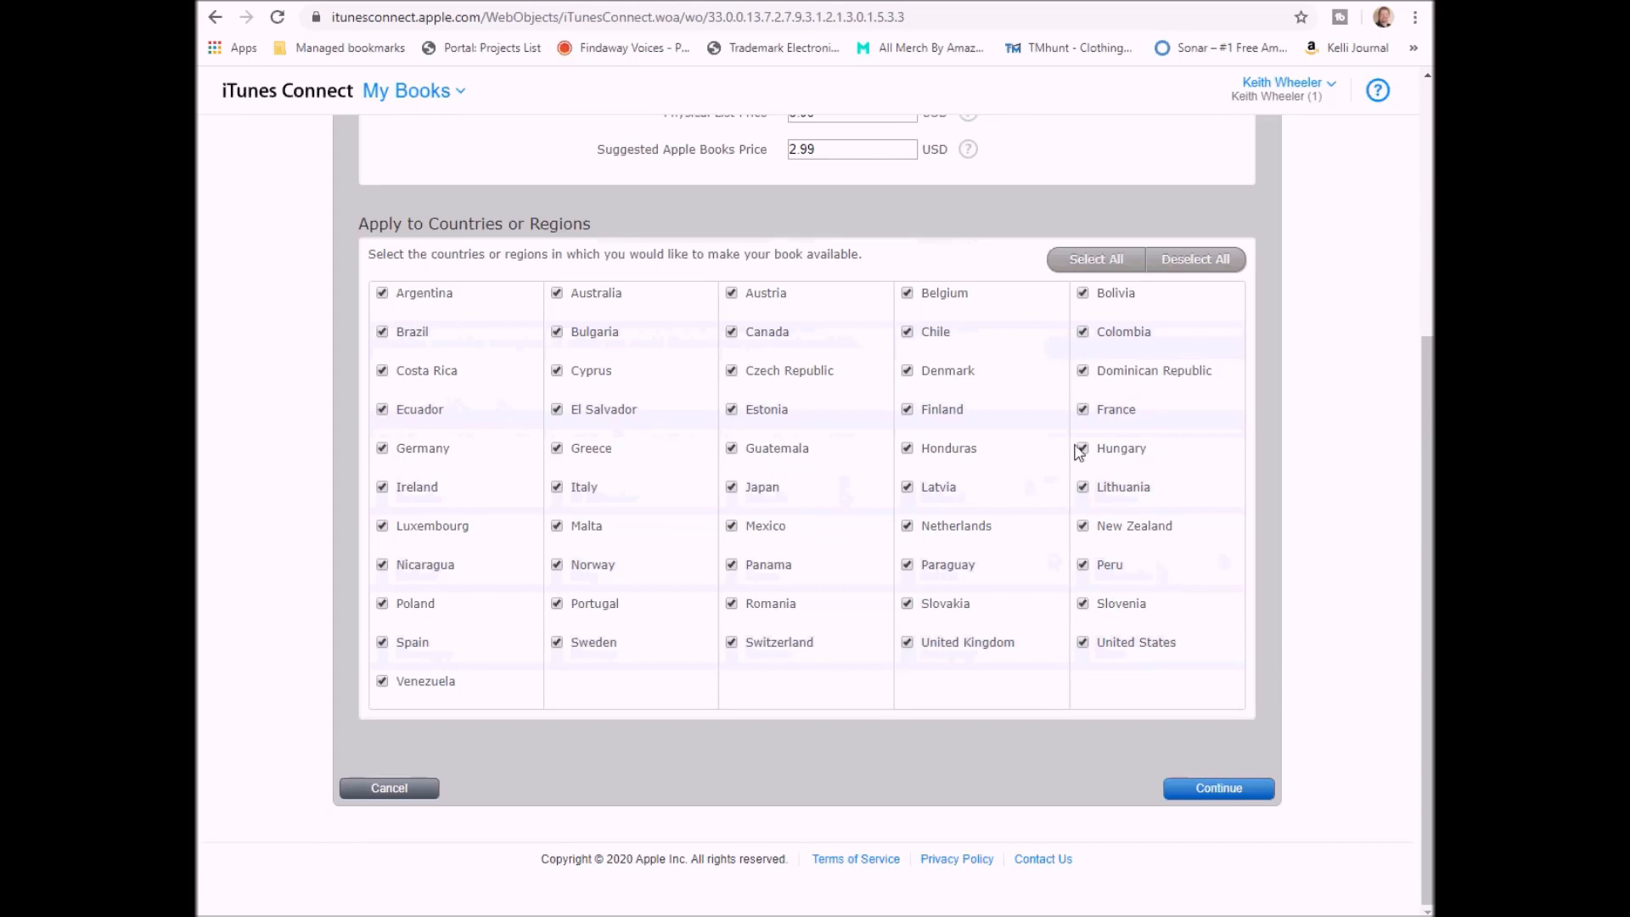
left_click(1265, 790)
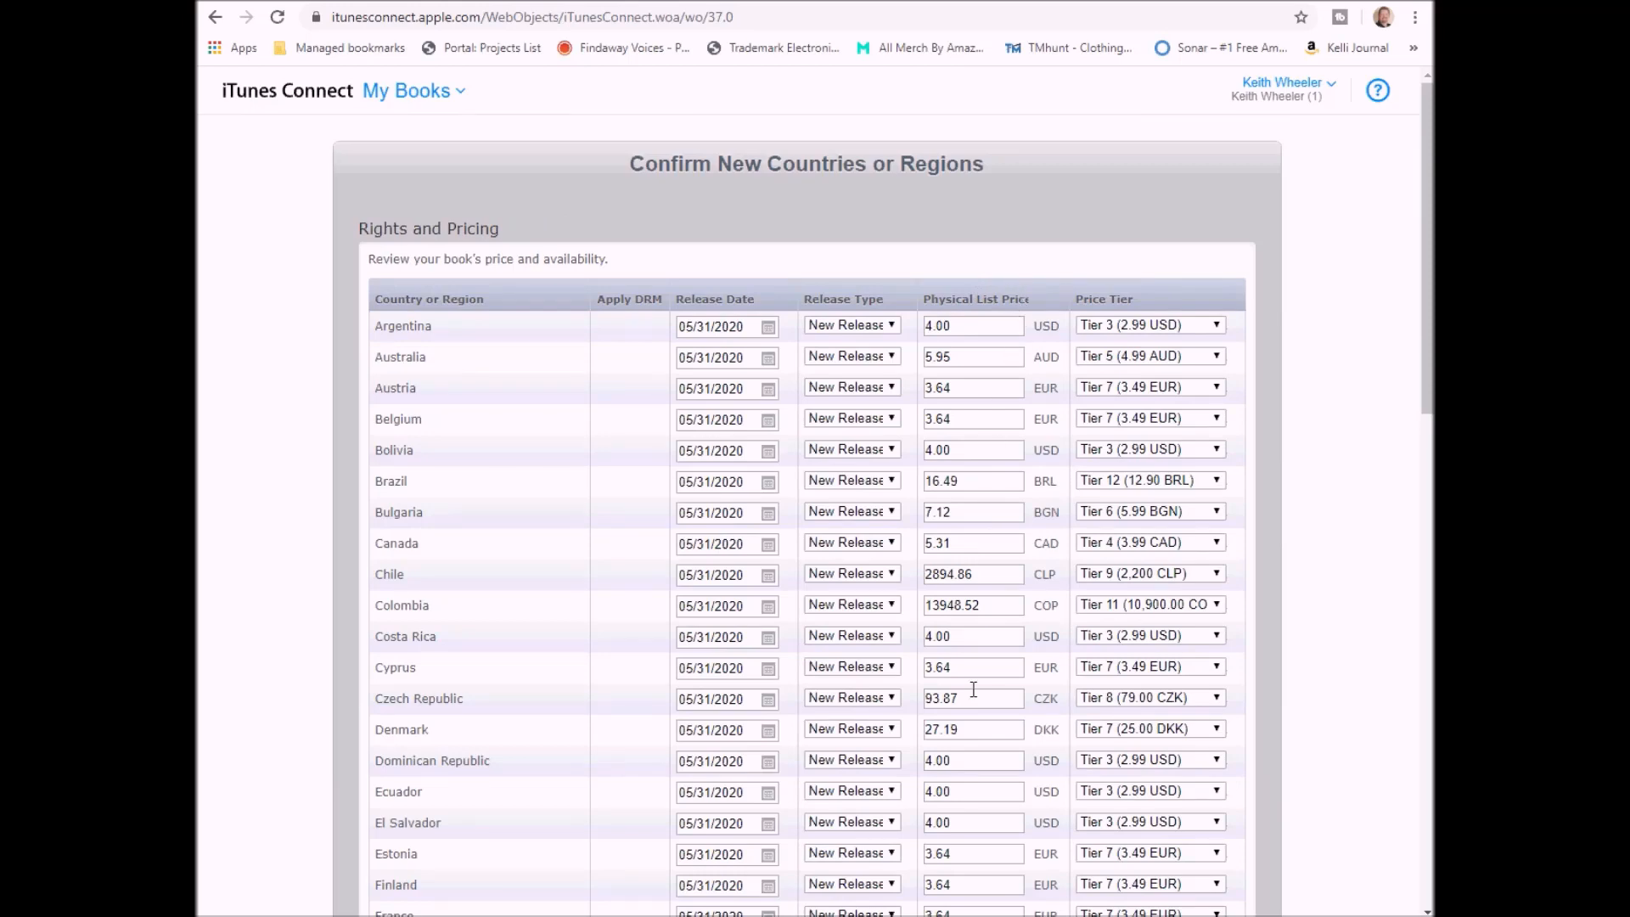
- Change the per-country physical list prices to .99 endings, such as 3.99
scroll(974, 690, "down", 5)
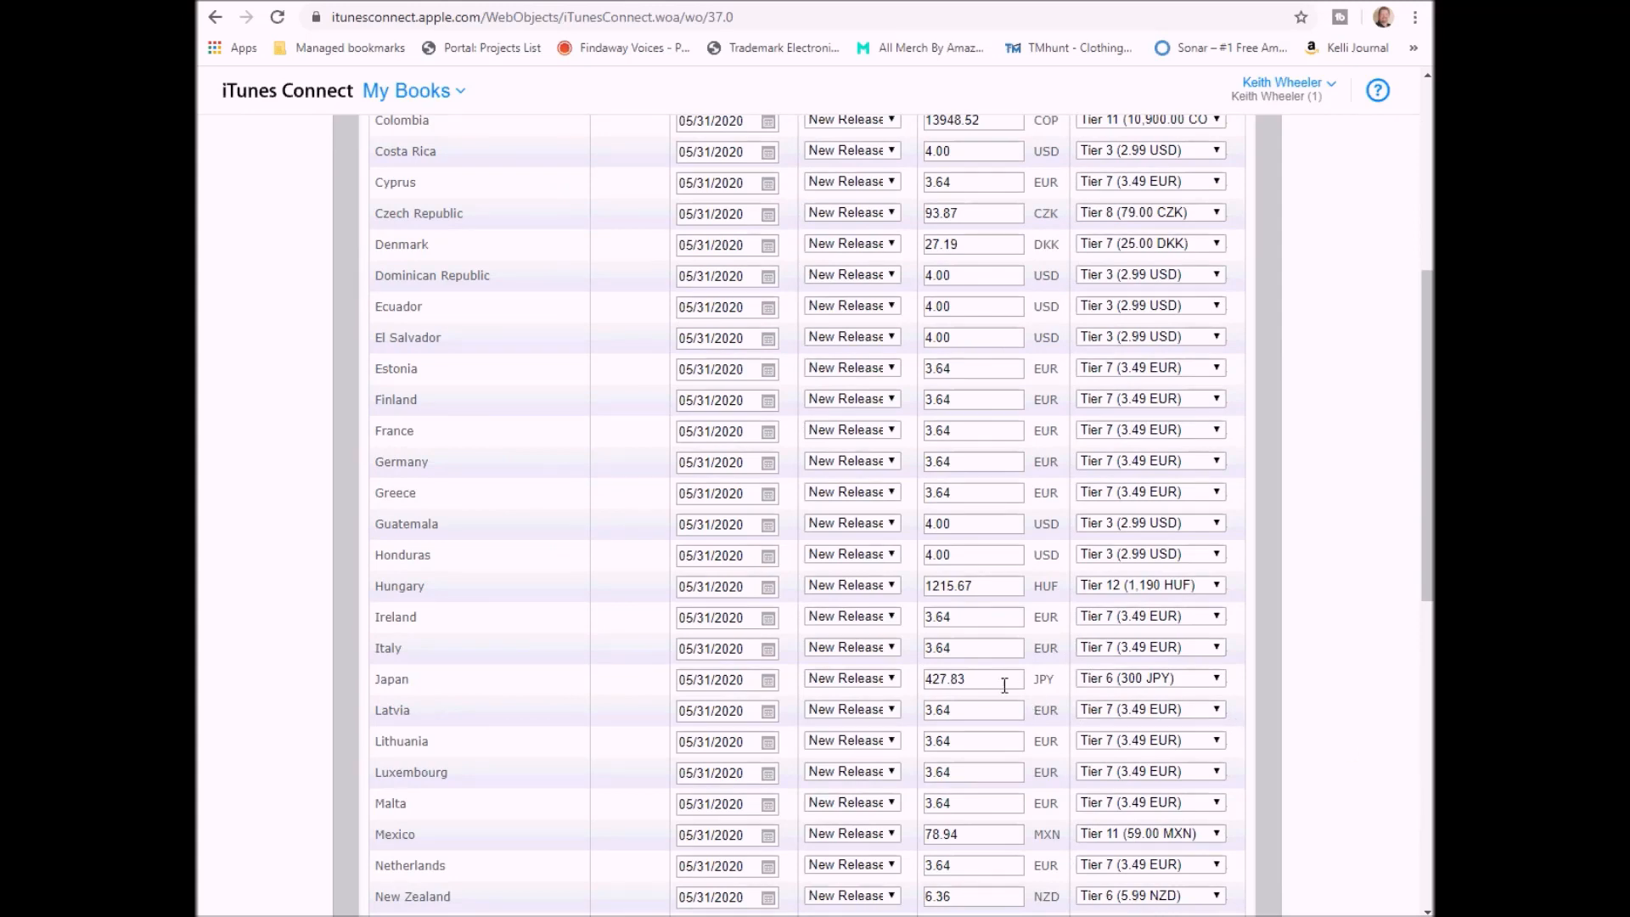
scroll(1004, 685, "down", 2)
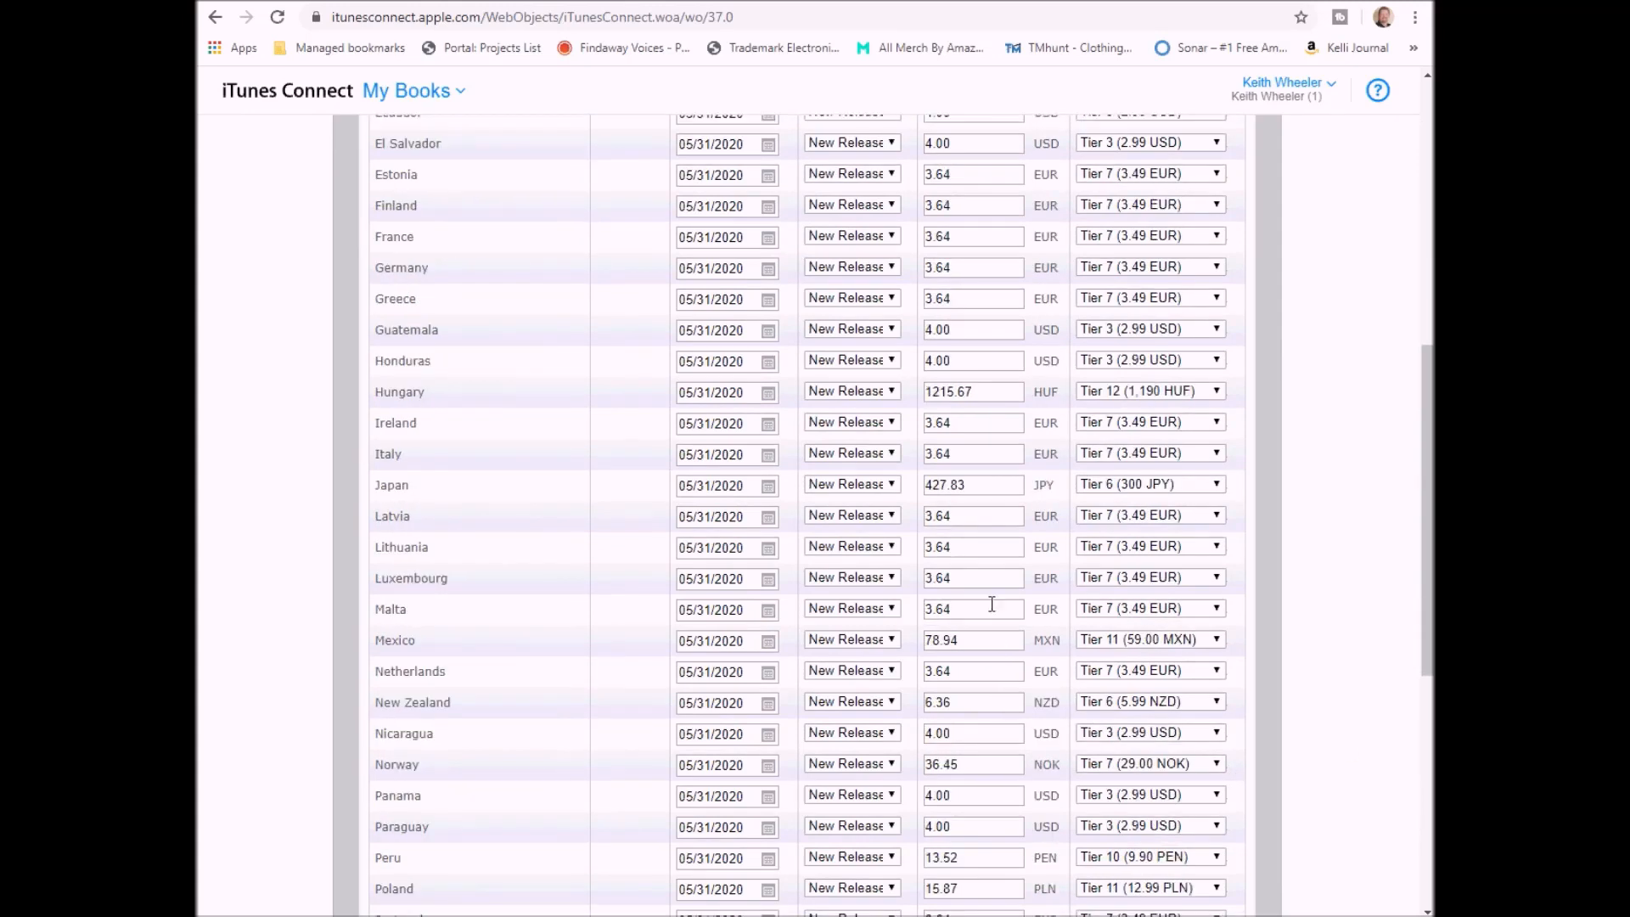
scroll(994, 598, "up", 7)
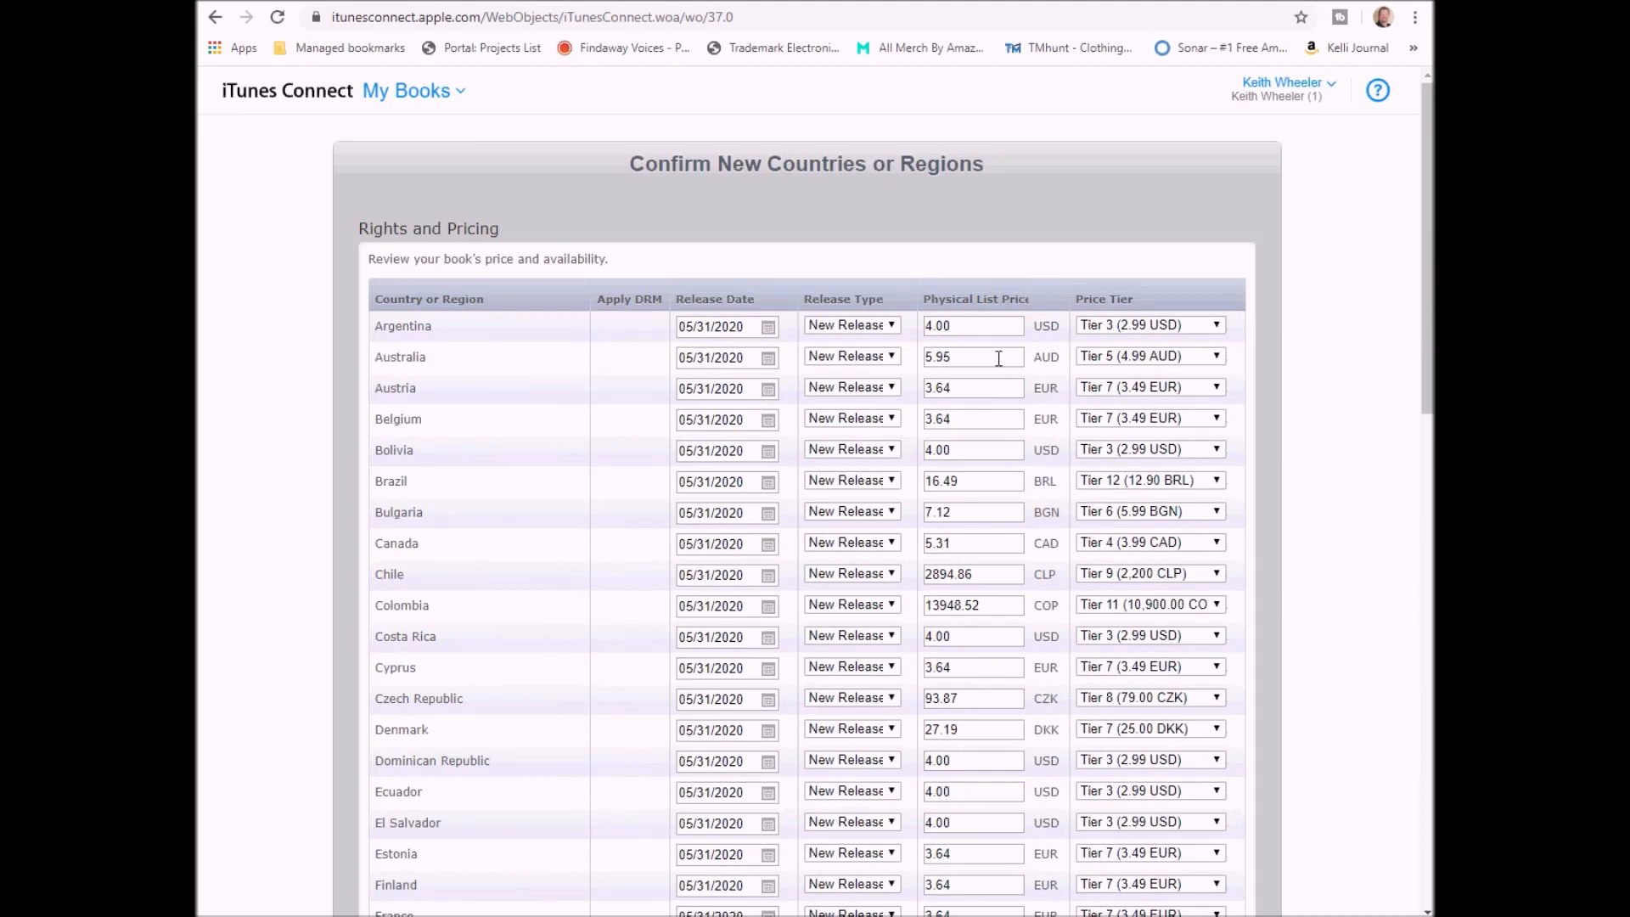
left_click(973, 329)
double_click(972, 329)
type("3.99")
double_click(973, 389)
type("3.99")
double_click(964, 637)
type("3.99")
scroll(976, 646, "down", 5)
key("BackSpace")
type("99")
scroll(983, 685, "down", 5)
left_click(979, 696)
scroll(979, 696, "down", 5)
left_click(977, 608)
key("BackSpace")
key("BackSpace")
type("99")
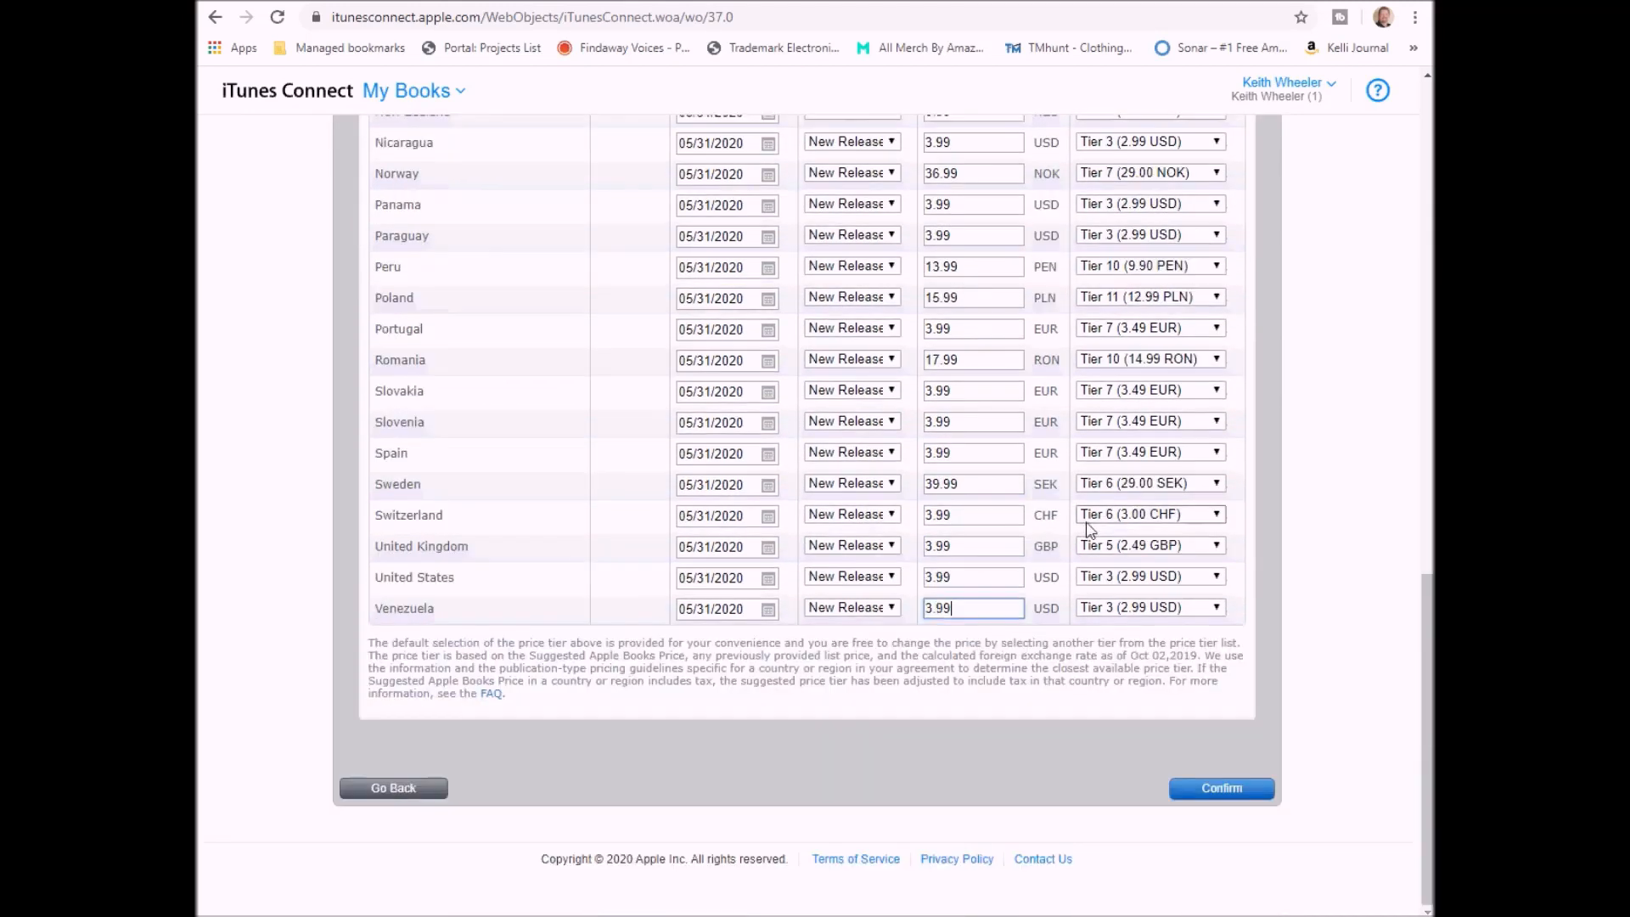
scroll(1090, 529, "up", 3)
scroll(1091, 528, "down", 3)
- Confirm the all-country prices and enable the book for Future Countries or Regions
left_click(1241, 790)
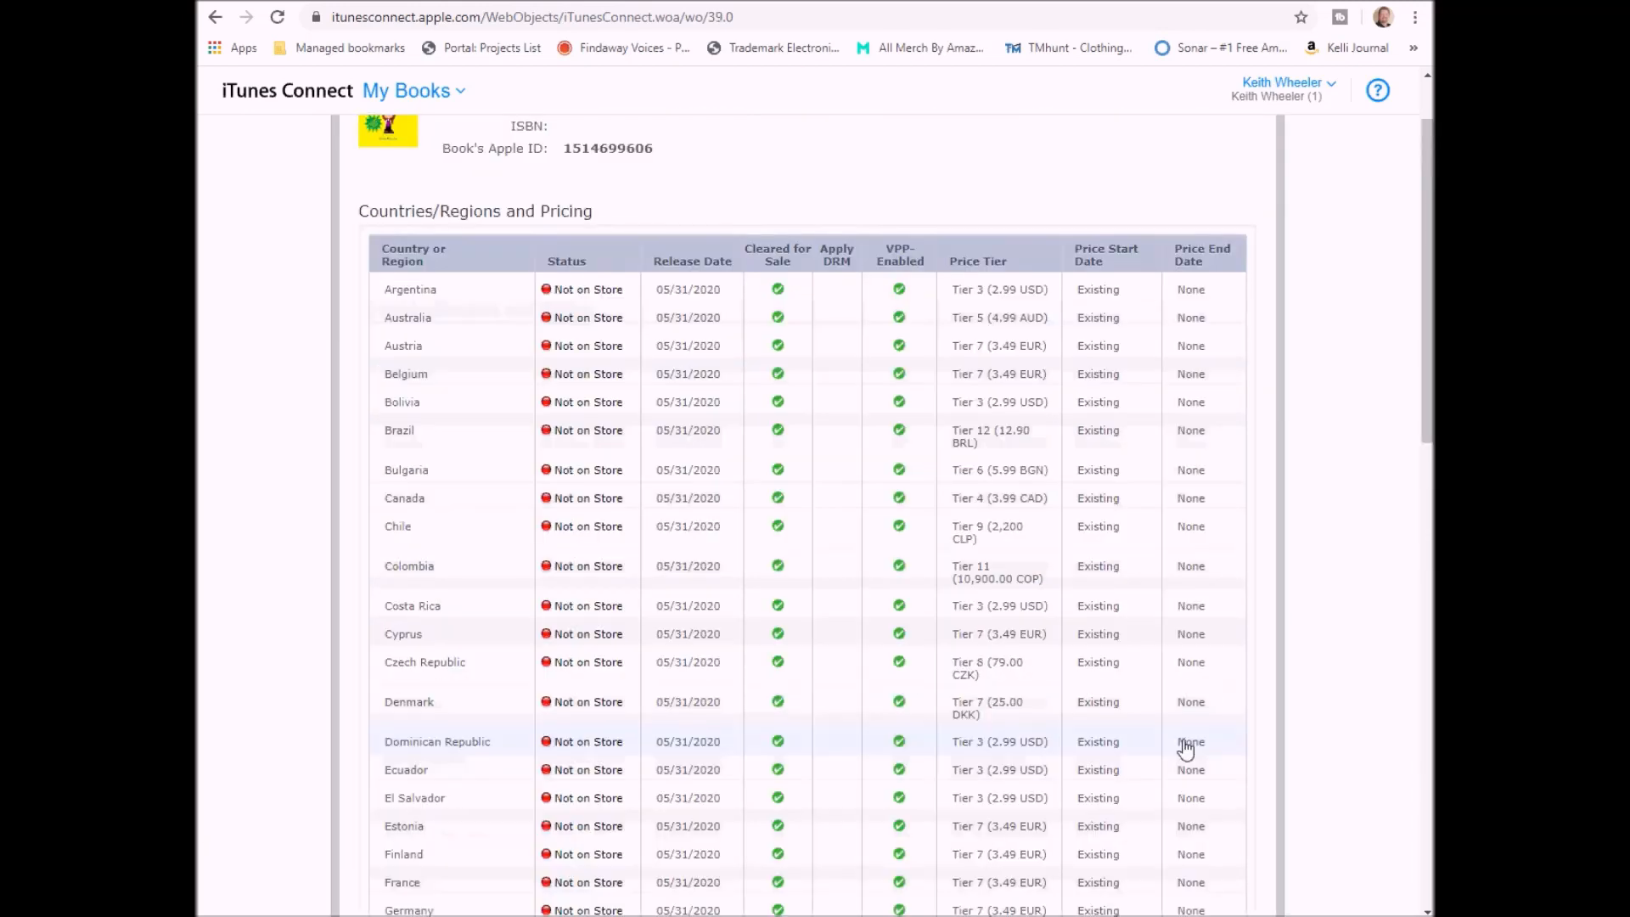
scroll(1185, 747, "down", 8)
scroll(1186, 747, "down", 5)
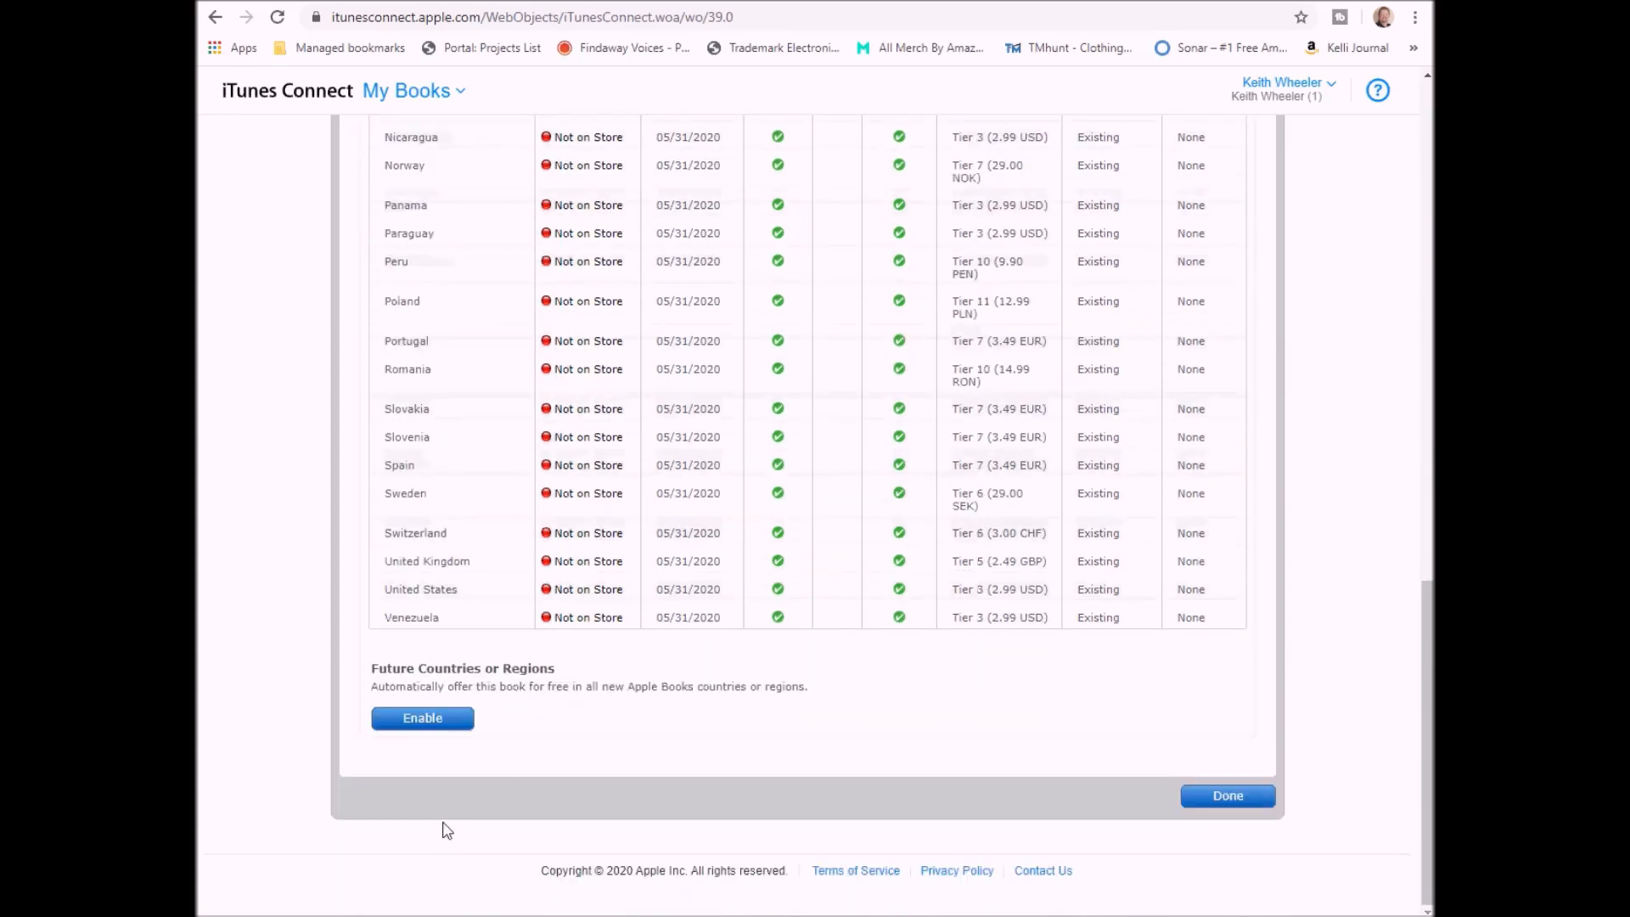
left_click(425, 723)
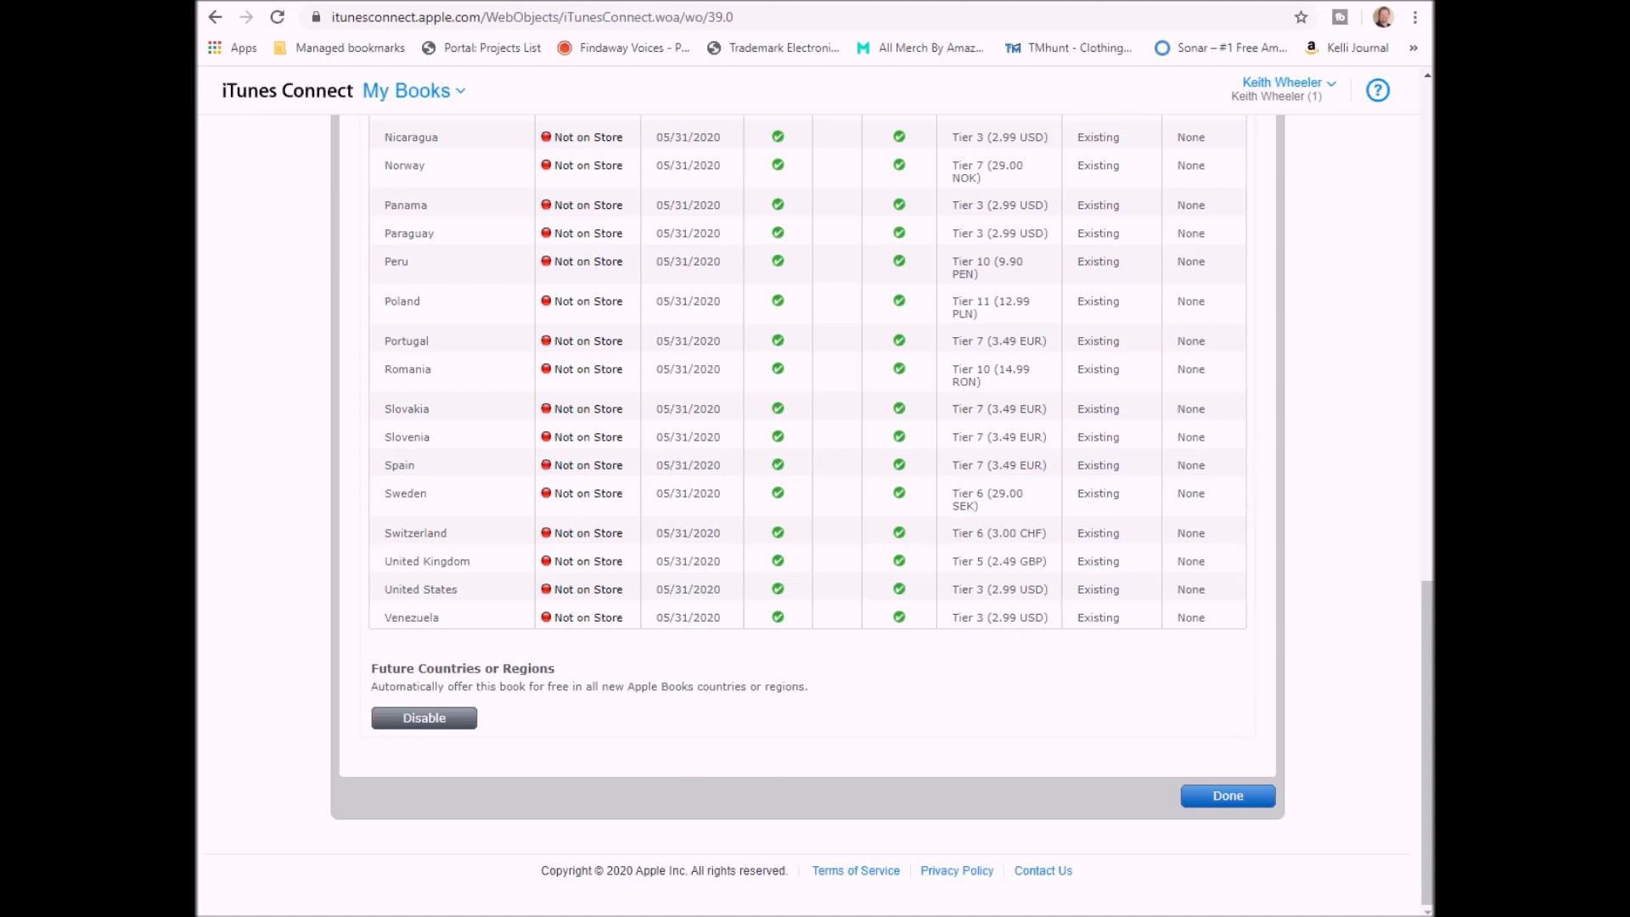
left_click(1257, 800)
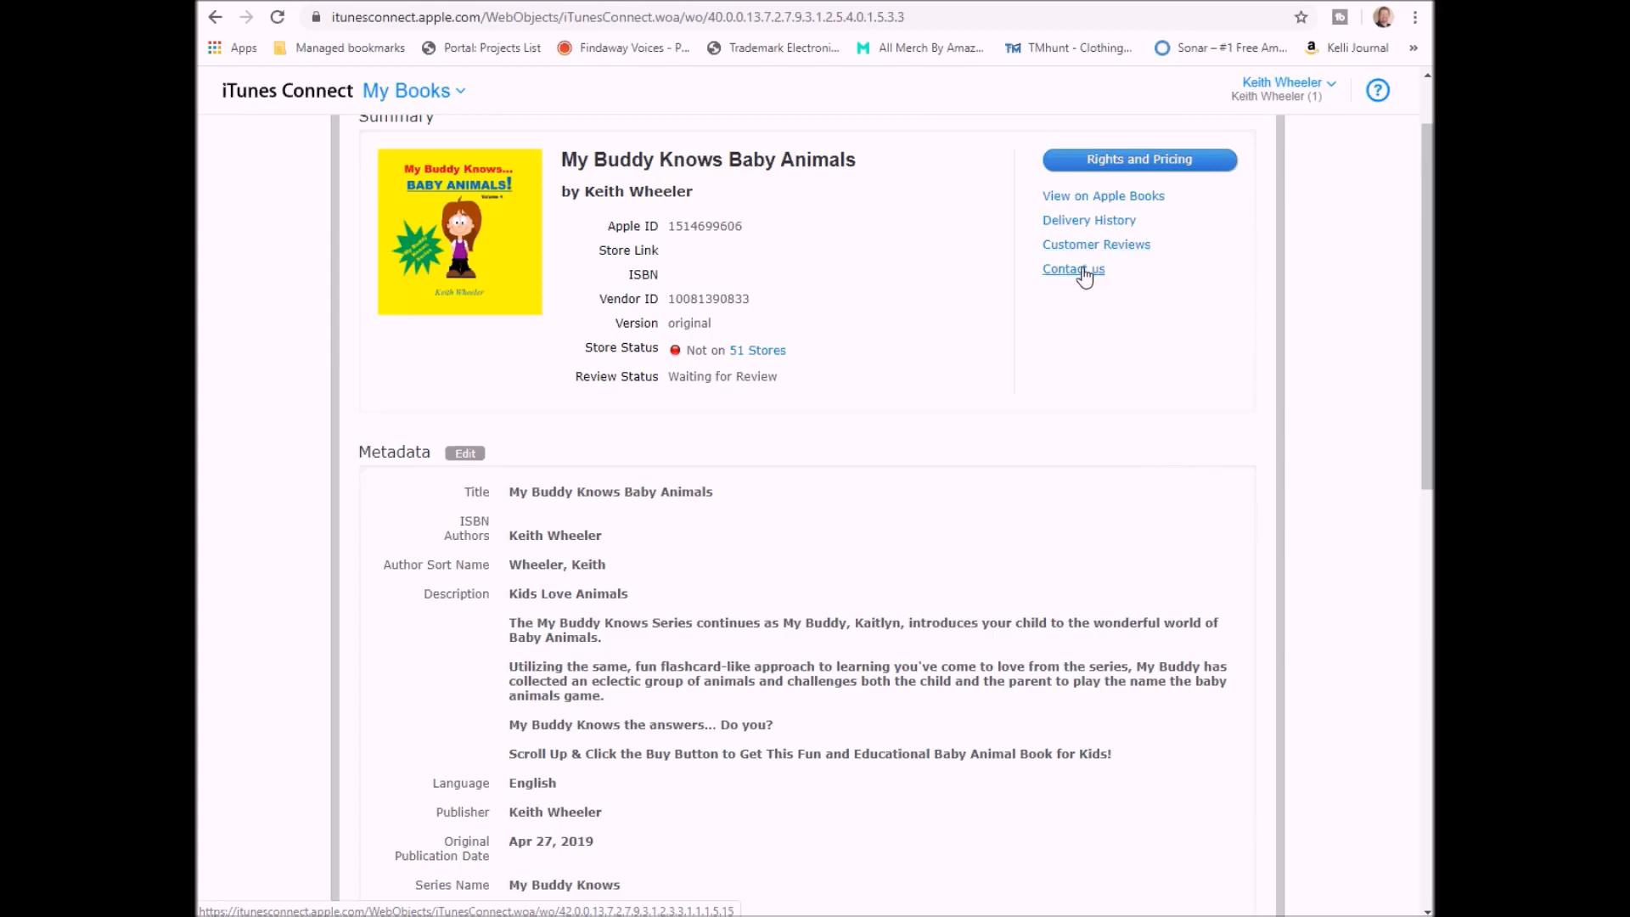
- Close the book page, then close My Books to reach the home dashboard
scroll(1090, 314, "down", 8)
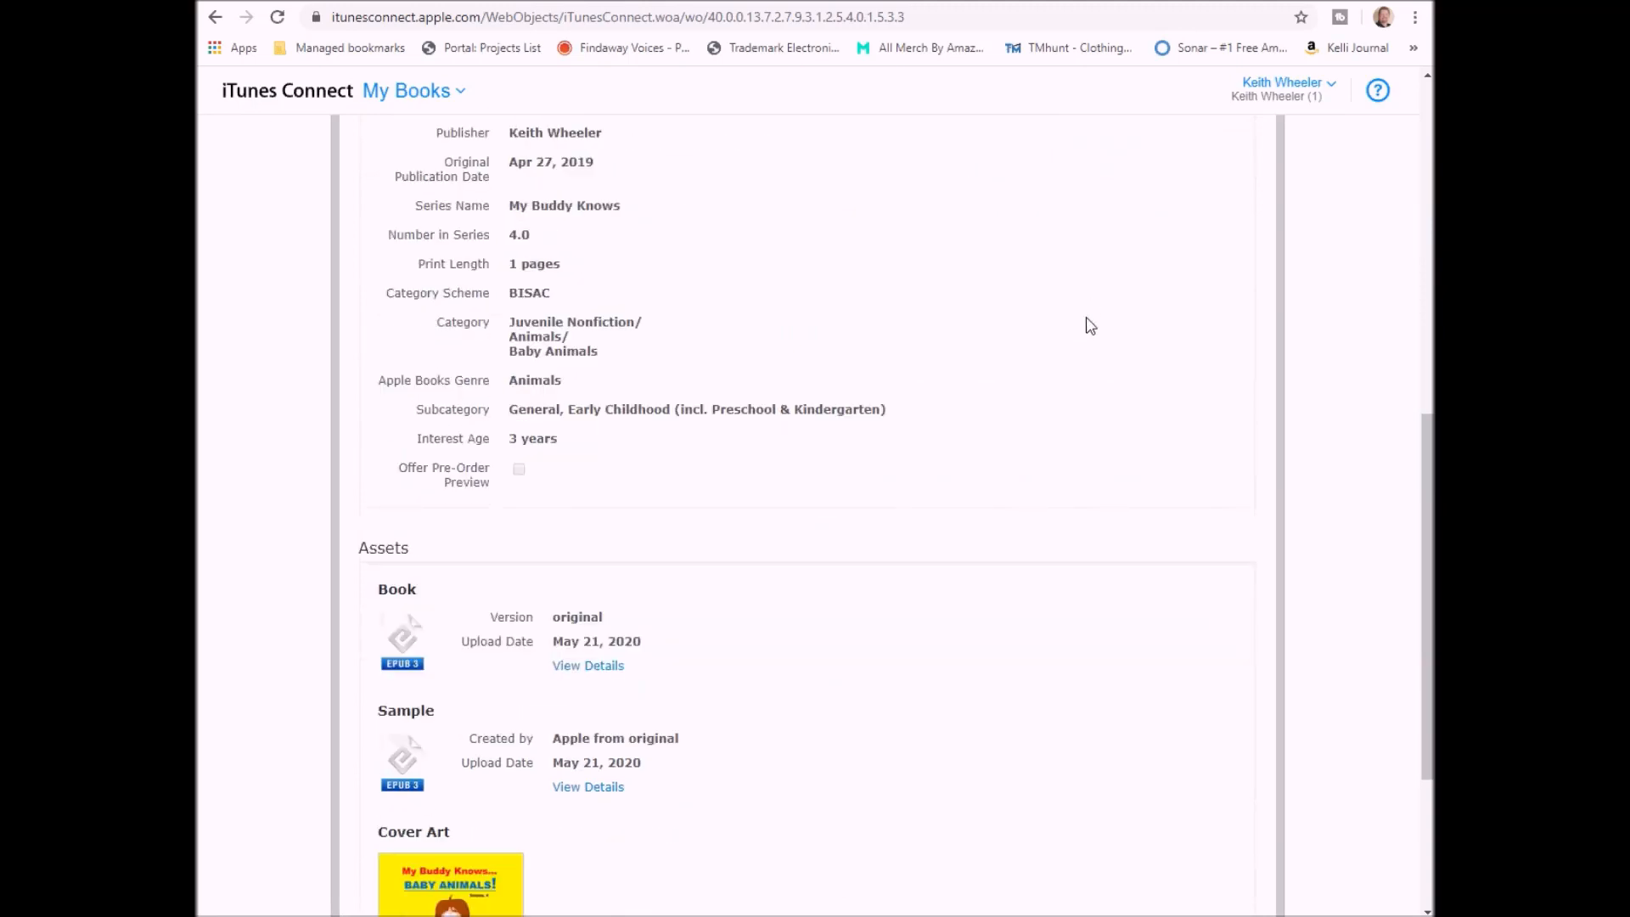
scroll(1090, 326, "down", 4)
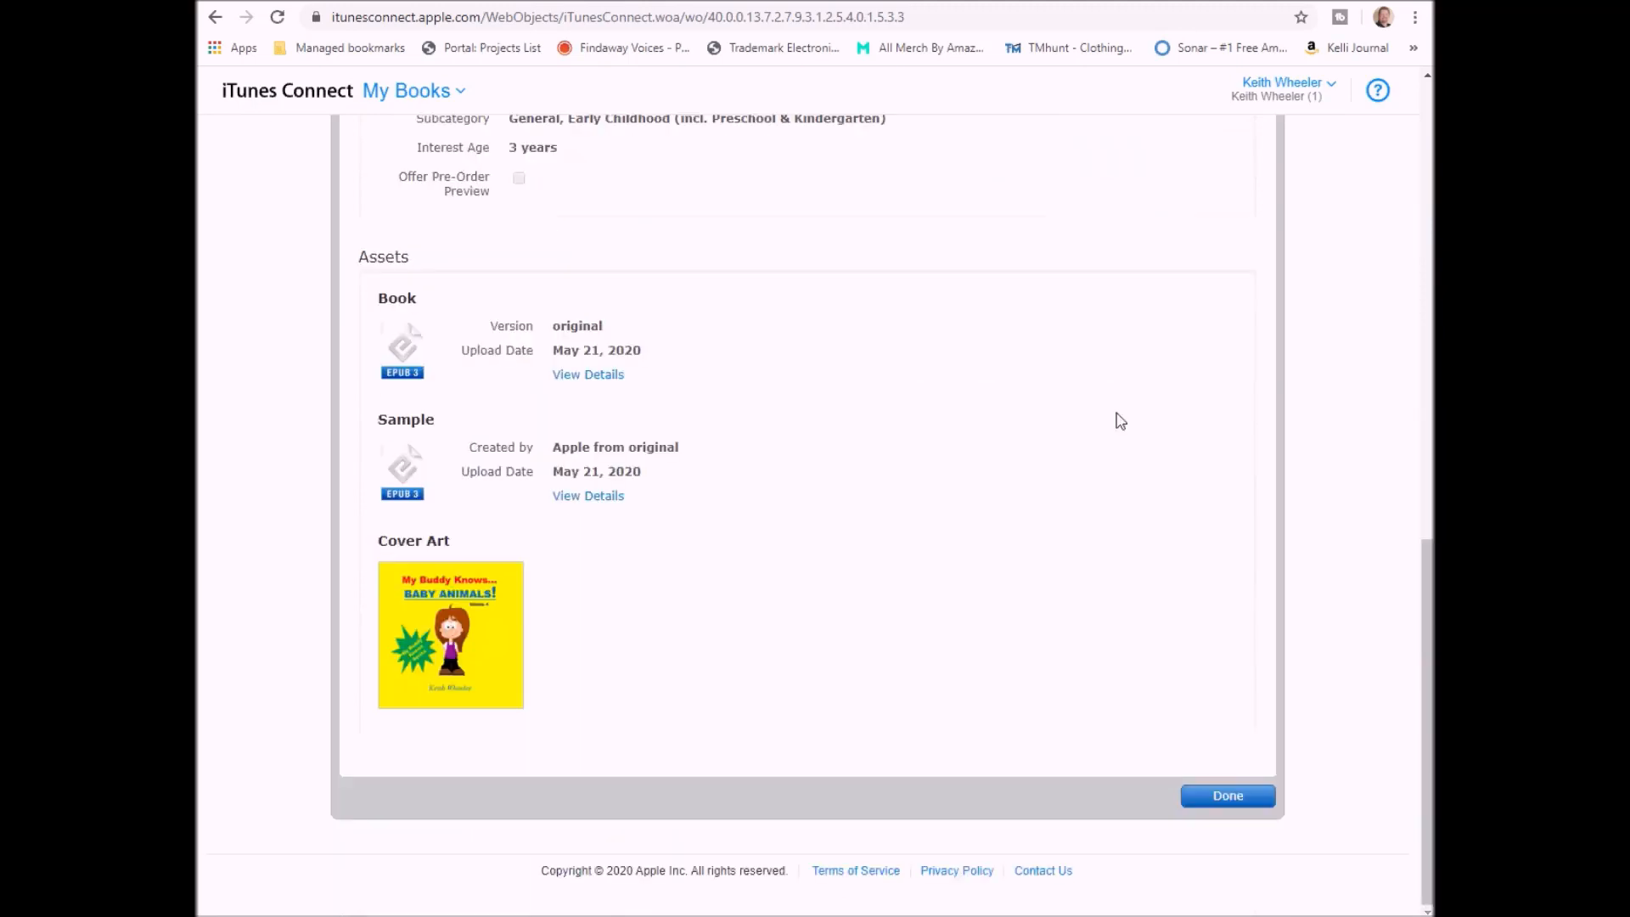
left_click(1228, 796)
scroll(1234, 804, "down", 4)
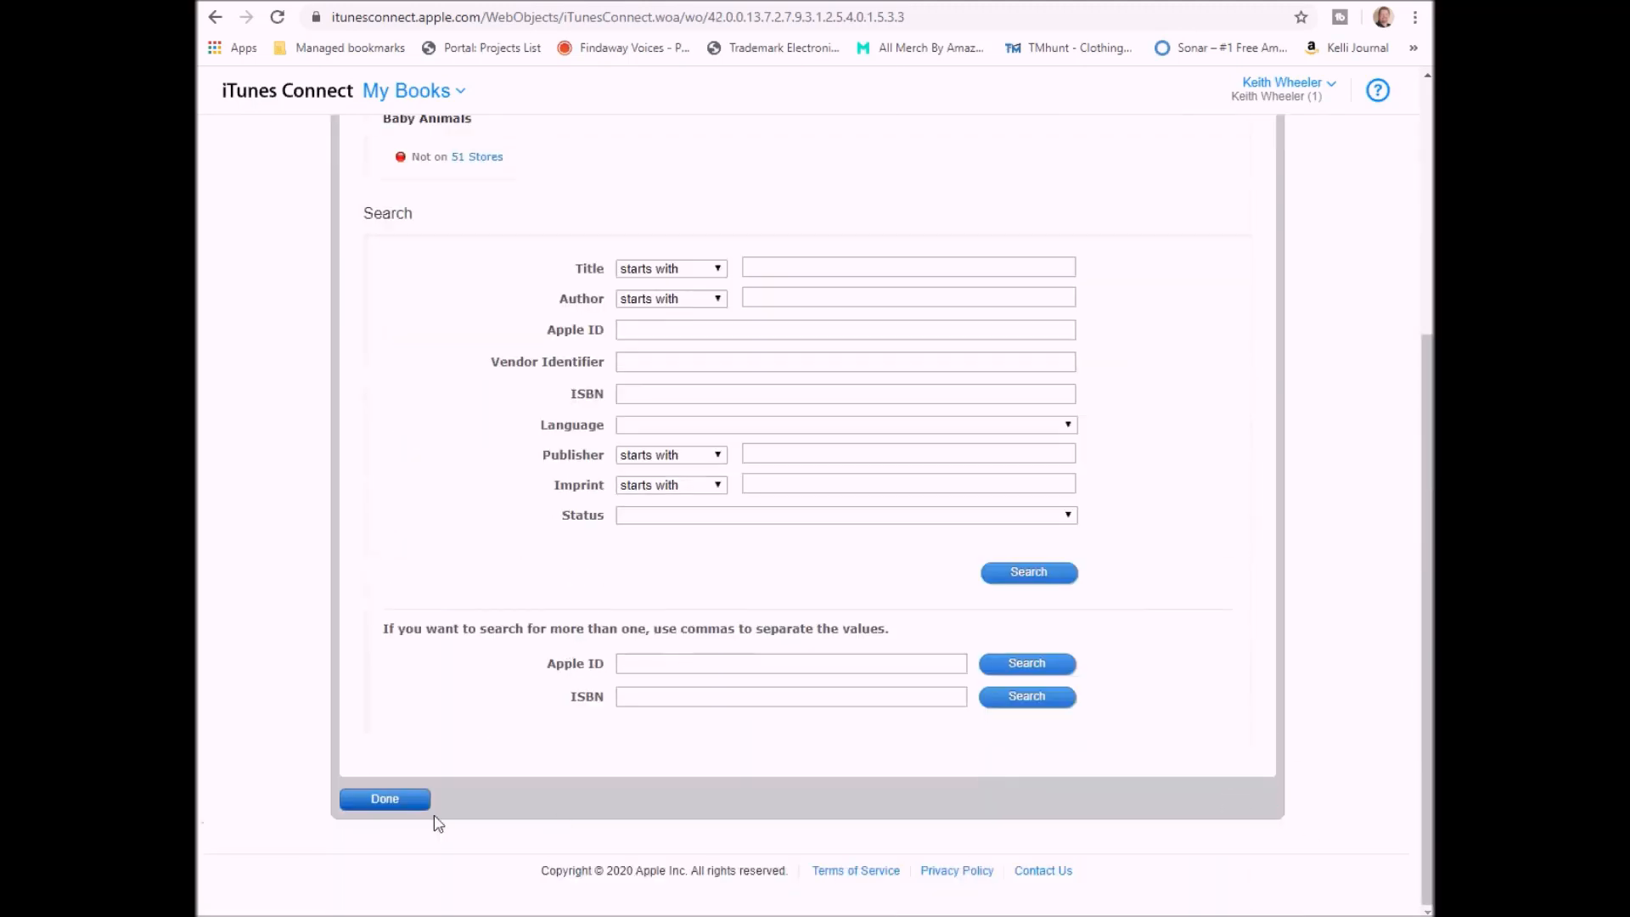
left_click(375, 802)
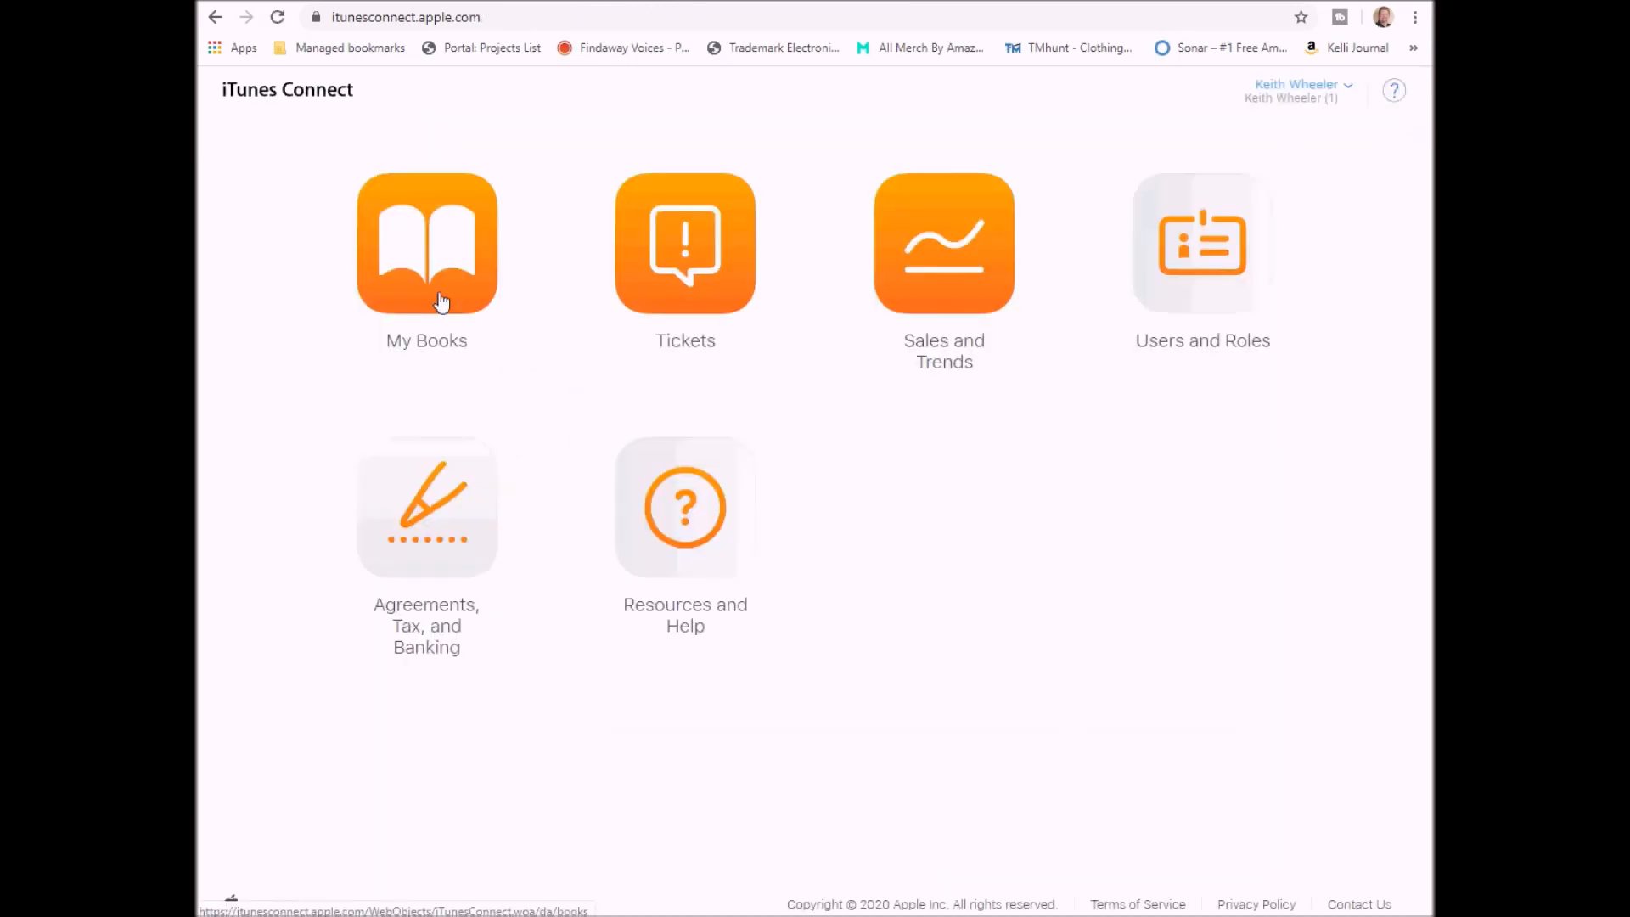